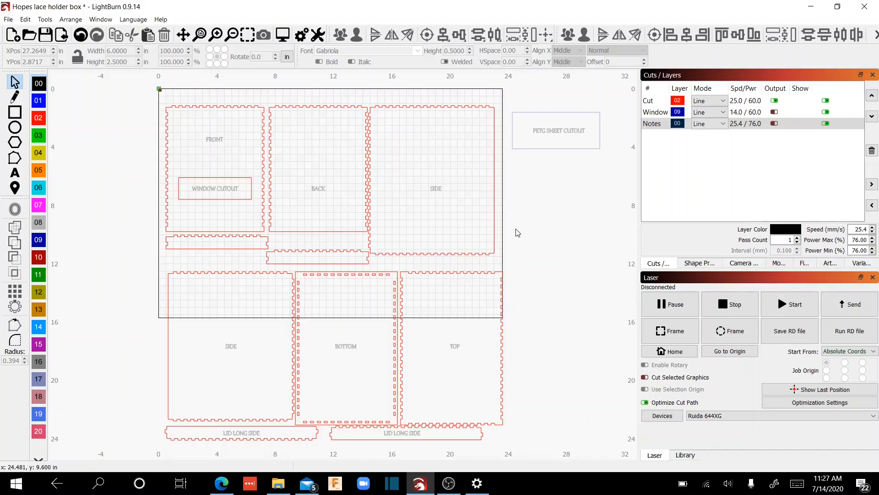
- Preview the cut paths of the whole layout, and pick out the lower group with the side, bottom, top and lid long side panels
{"action": "left_click", "coordinate": [282, 35]}
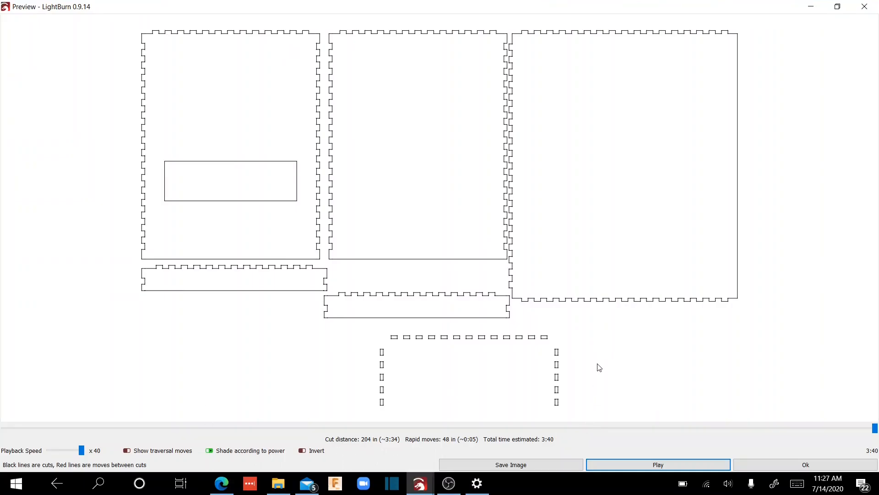
{"action": "left_click", "coordinate": [832, 461]}
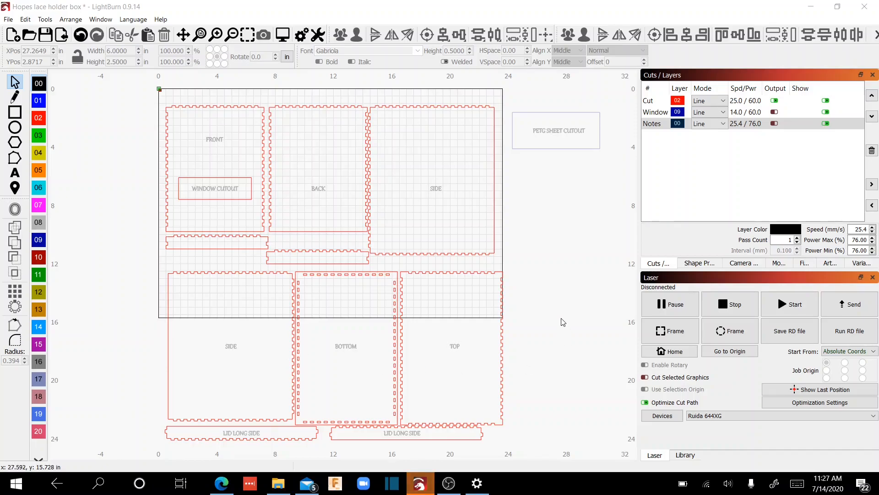
{"action": "left_click_drag", "start_coordinate": [554, 296], "coordinate": [544, 298]}
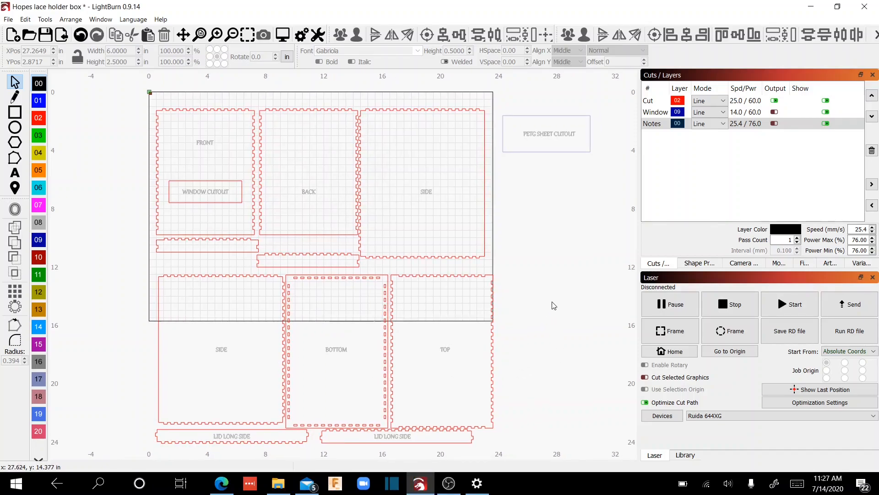
{"action": "left_click_drag", "start_coordinate": [142, 269], "coordinate": [520, 454]}
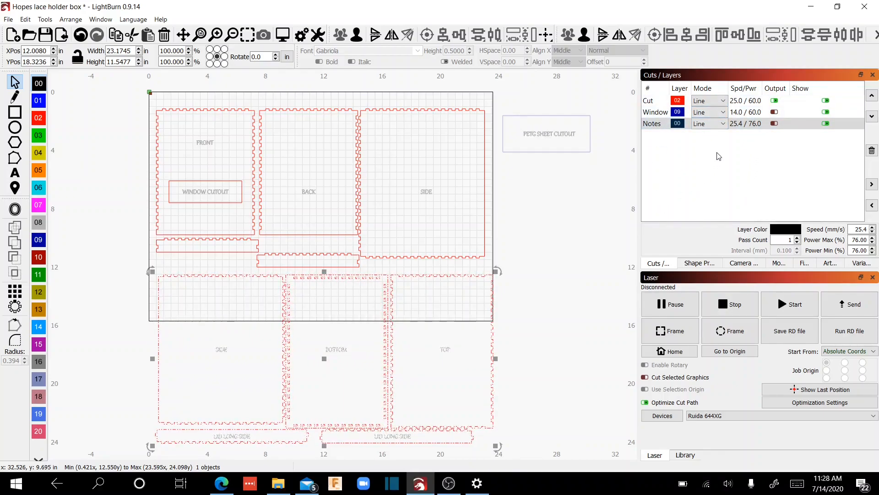
{"action": "left_click", "coordinate": [529, 250]}
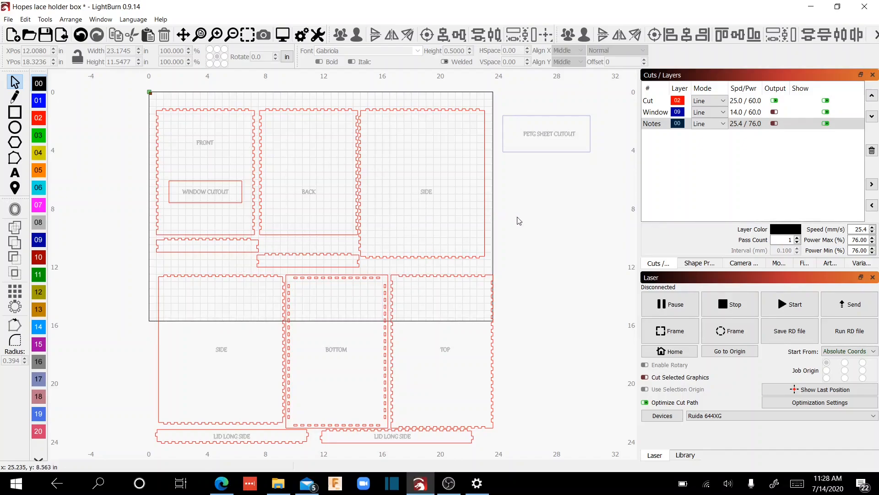
- Move the PETG sheet cutout farther away from the bed, to about X 38.3 in, Y 4.7 in
{"action": "scroll", "coordinate": [518, 221], "scroll_direction": "down", "scroll_amount": 2}
{"action": "left_click_drag", "start_coordinate": [521, 241], "coordinate": [422, 240]}
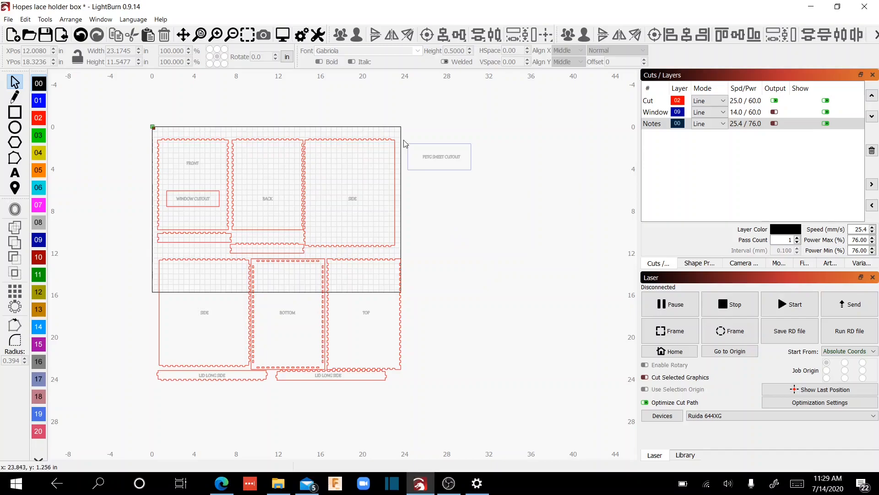
{"action": "left_click_drag", "start_coordinate": [404, 137], "coordinate": [491, 187]}
{"action": "left_click_drag", "start_coordinate": [439, 156], "coordinate": [555, 176]}
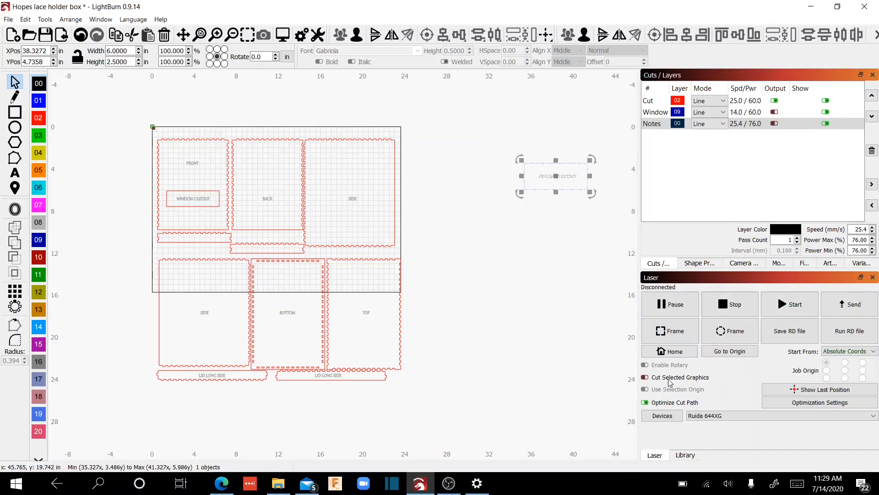
- Turn on Cut Selected Graphics and start the job from User Origin with the upper-left corner as job origin
{"action": "left_click", "coordinate": [645, 377]}
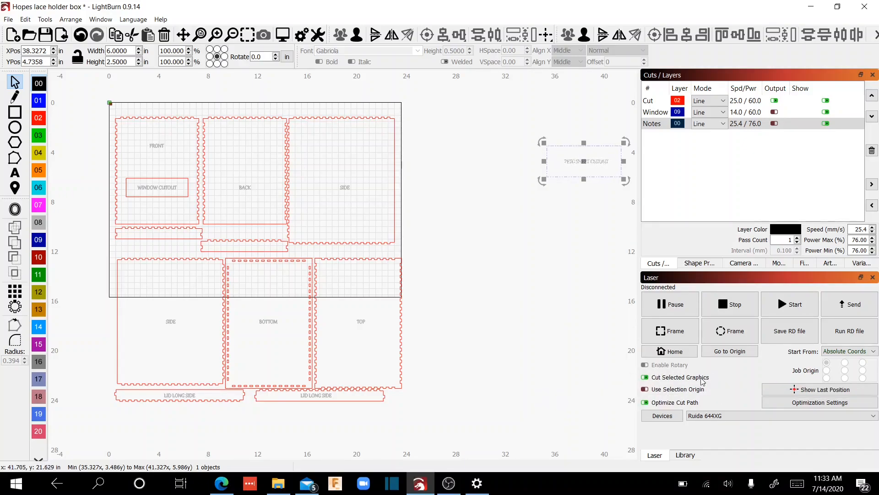
{"action": "left_click", "coordinate": [835, 351]}
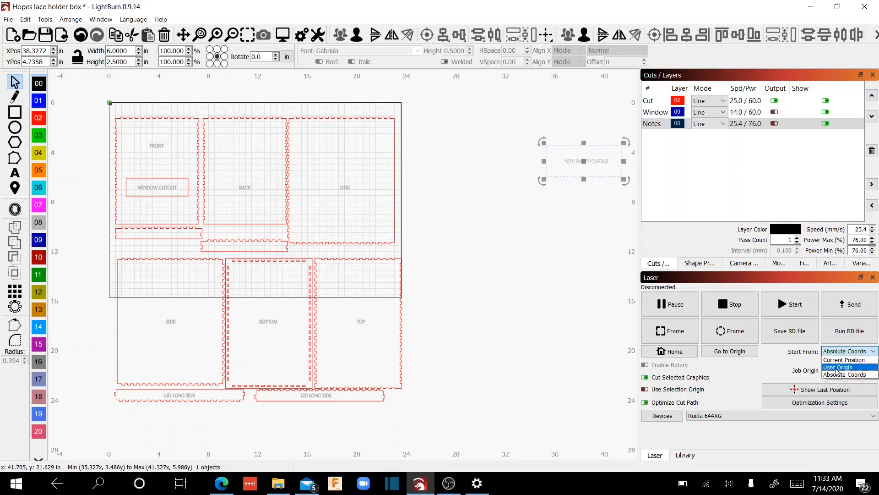
{"action": "left_click", "coordinate": [837, 367]}
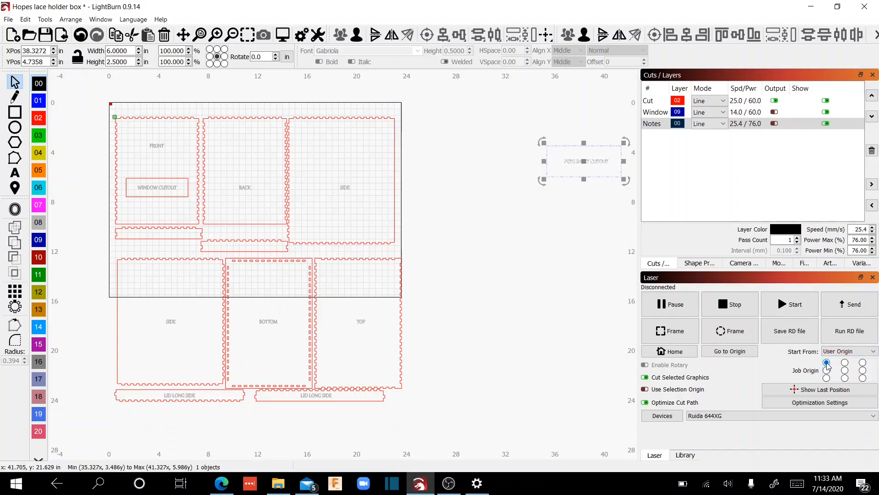
{"action": "left_click", "coordinate": [863, 363]}
{"action": "left_click", "coordinate": [863, 379]}
{"action": "left_click", "coordinate": [863, 363]}
{"action": "left_click", "coordinate": [826, 362]}
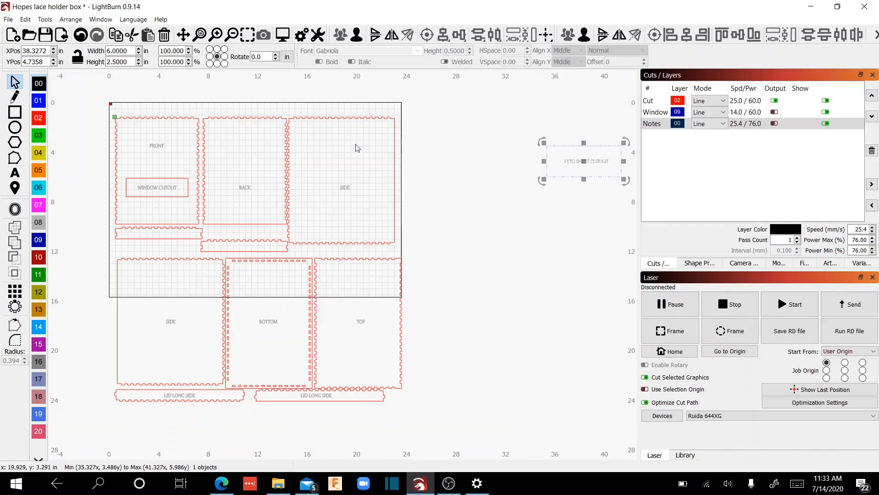
- Try the PETG sheet cutout at several spots outside the bed, leaving it at about X 33.9 in, Y 3.5 in
{"action": "left_click_drag", "start_coordinate": [311, 170], "coordinate": [370, 198]}
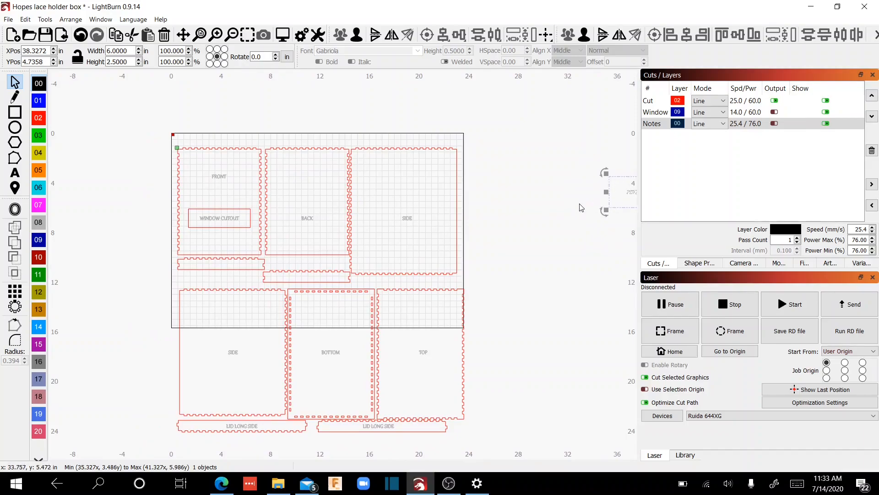
{"action": "left_click_drag", "start_coordinate": [574, 208], "coordinate": [529, 219]}
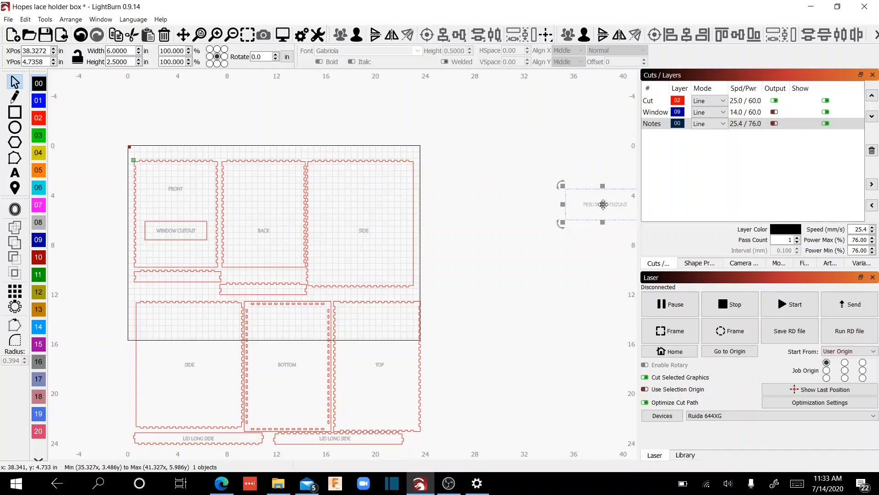
{"action": "left_click_drag", "start_coordinate": [602, 204], "coordinate": [502, 212]}
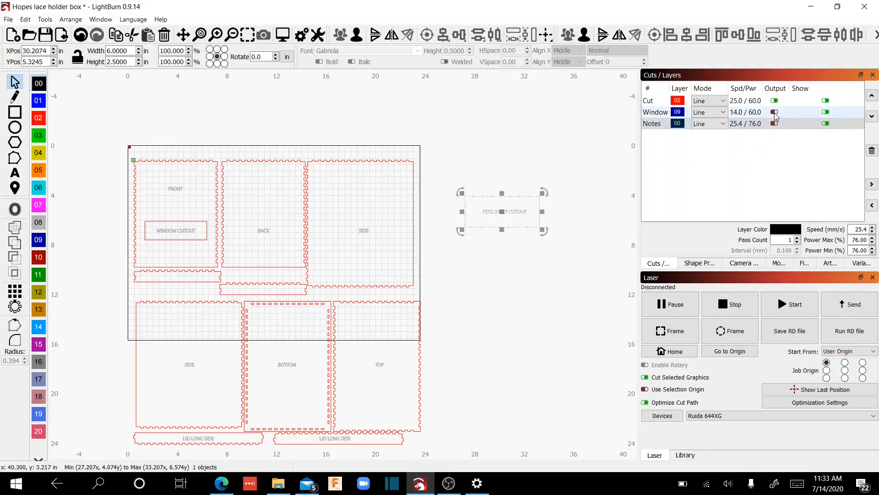
{"action": "left_click_drag", "start_coordinate": [503, 212], "coordinate": [493, 139]}
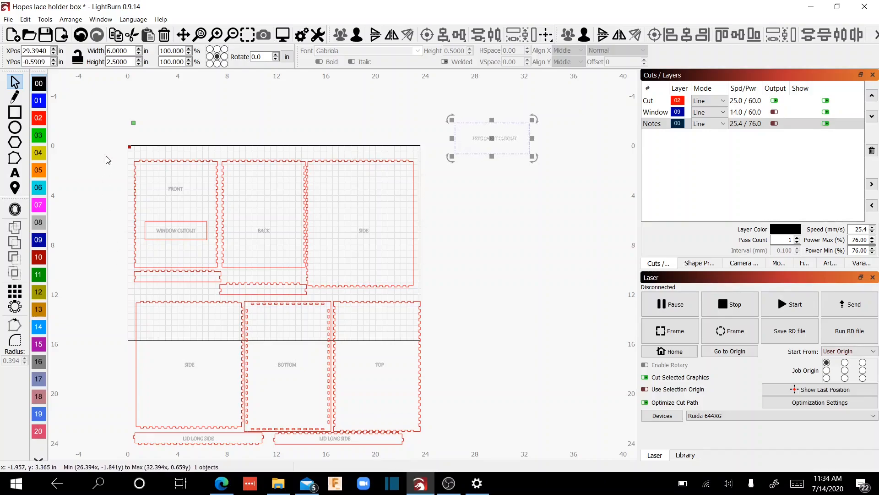
{"action": "left_click_drag", "start_coordinate": [480, 139], "coordinate": [118, 174]}
{"action": "left_click_drag", "start_coordinate": [105, 208], "coordinate": [191, 124]}
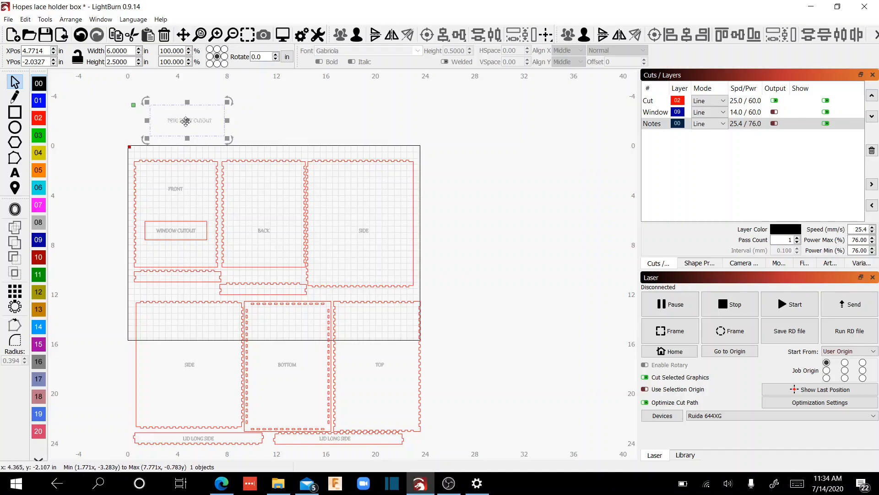
{"action": "left_click_drag", "start_coordinate": [187, 121], "coordinate": [480, 210]}
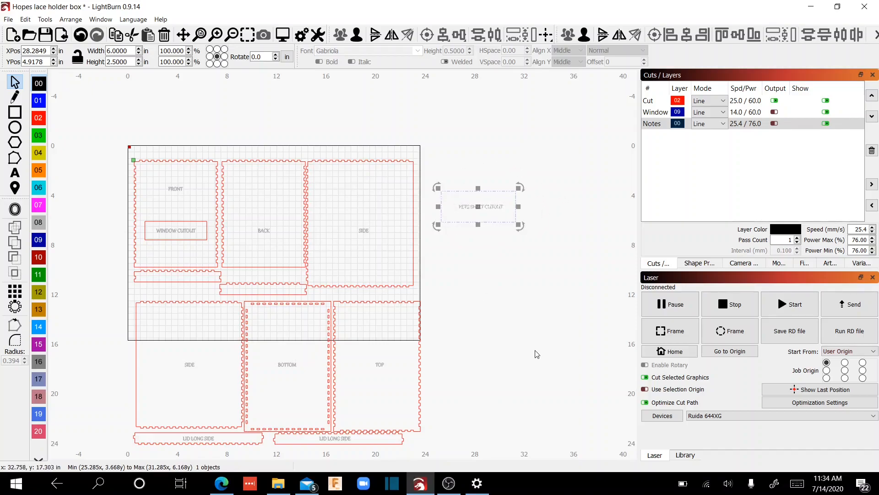
{"action": "left_click_drag", "start_coordinate": [482, 214], "coordinate": [518, 226]}
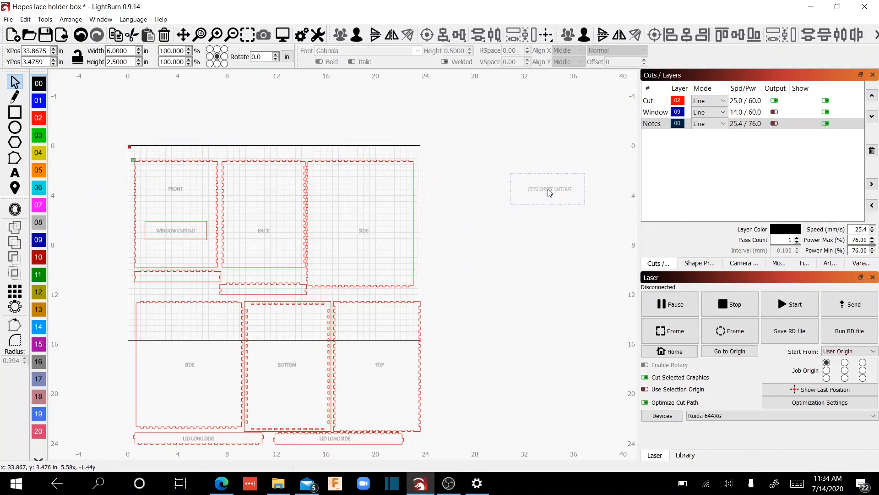
{"action": "left_click_drag", "start_coordinate": [549, 192], "coordinate": [550, 193]}
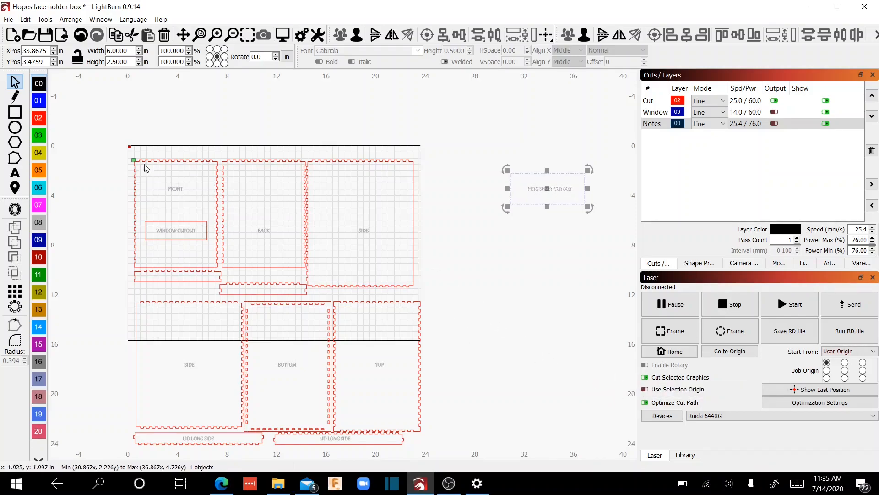
- Preview only the selected upper group with the front, back and side panels
{"action": "left_click_drag", "start_coordinate": [124, 151], "coordinate": [429, 299]}
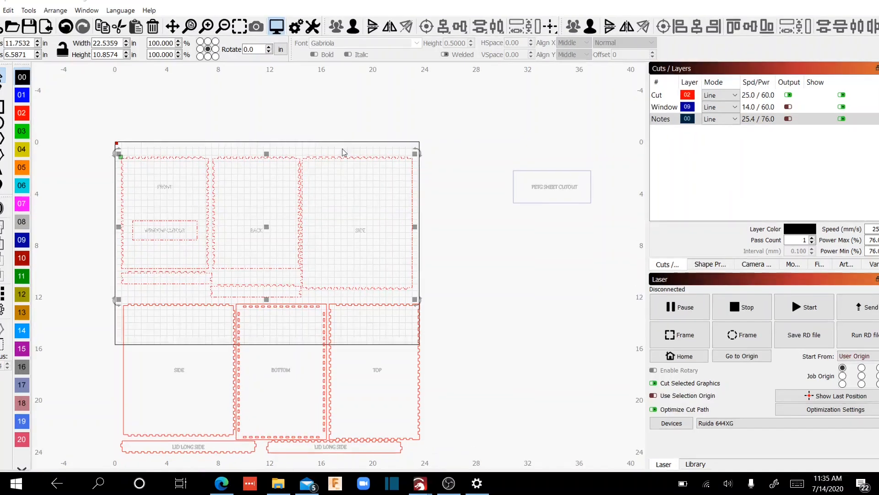
{"action": "key", "text": "alt+p"}
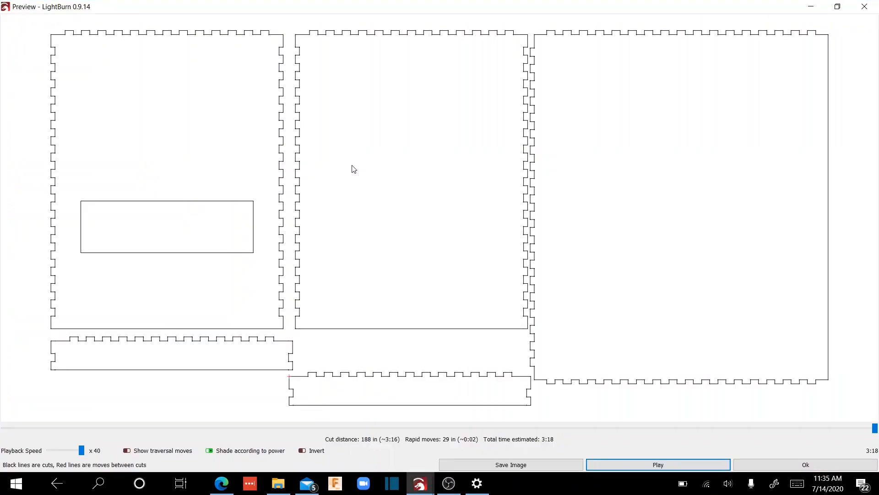
{"action": "left_click", "coordinate": [755, 469]}
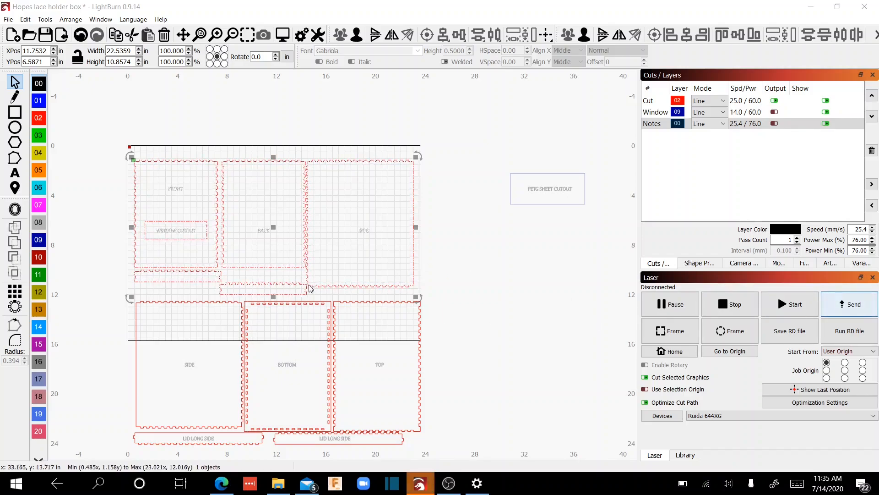
- Move the upper group of front, back and side panels off the bed to beneath the PETG sheet cutout
{"action": "left_click", "coordinate": [490, 311]}
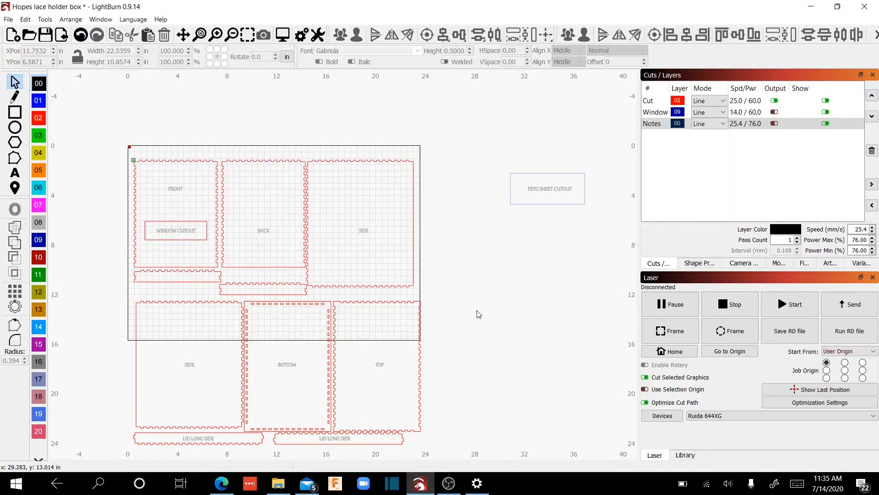
{"action": "left_click", "coordinate": [217, 229]}
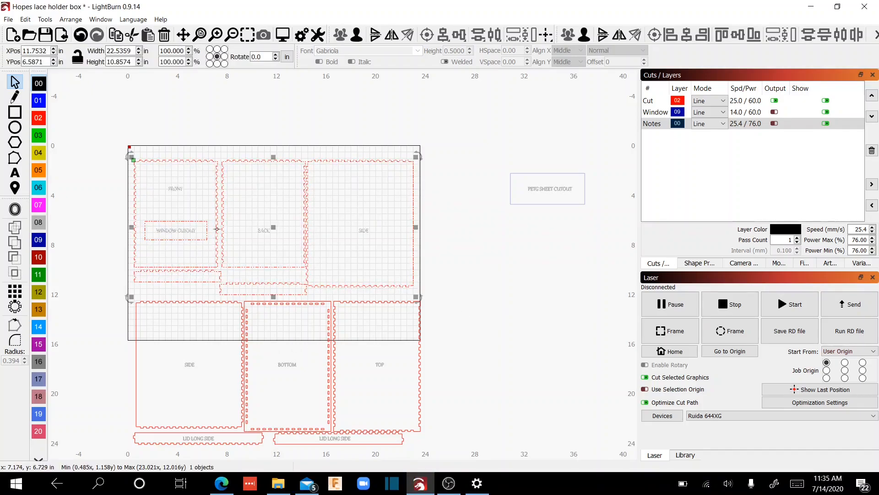
{"action": "left_click_drag", "start_coordinate": [273, 226], "coordinate": [593, 300]}
- Move the remaining group of side, bottom, top and lid panels fully onto the bed, centred at about X 11.8 in, Y 7.5 in
{"action": "left_click_drag", "start_coordinate": [117, 283], "coordinate": [433, 459]}
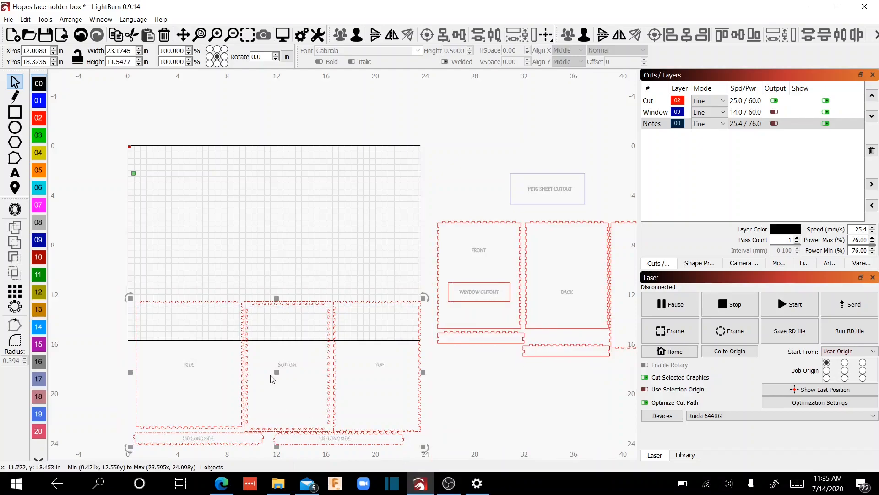
{"action": "left_click_drag", "start_coordinate": [295, 380], "coordinate": [275, 242]}
{"action": "left_click", "coordinate": [94, 163]}
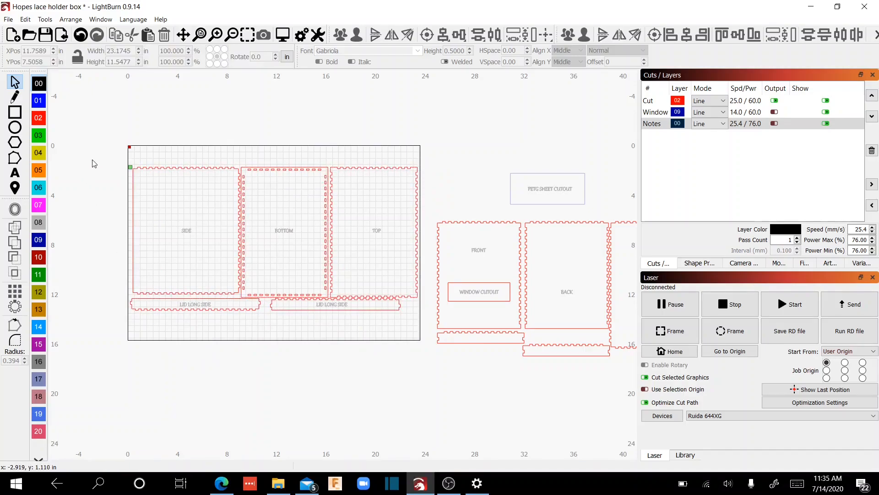
- Preview only the selected group of side, bottom, top and lid panels on the bed
{"action": "left_click_drag", "start_coordinate": [360, 353], "coordinate": [434, 359]}
{"action": "left_click", "coordinate": [282, 34]}
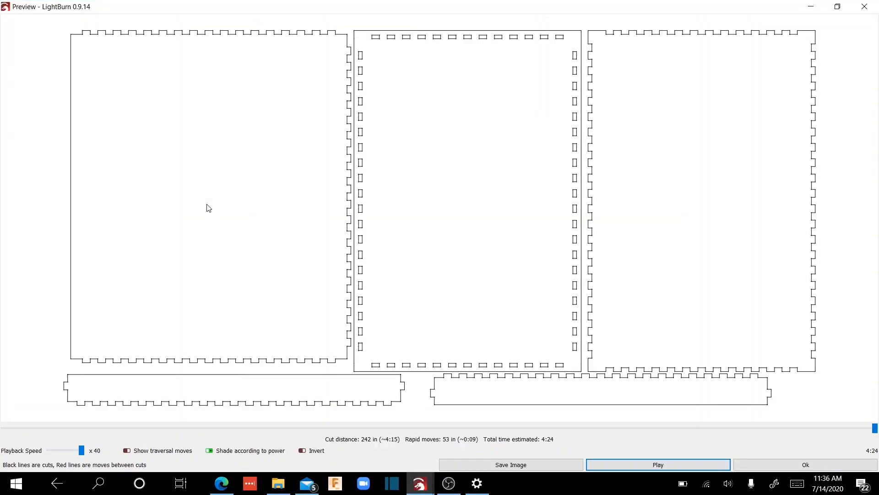
{"action": "left_click", "coordinate": [755, 464]}
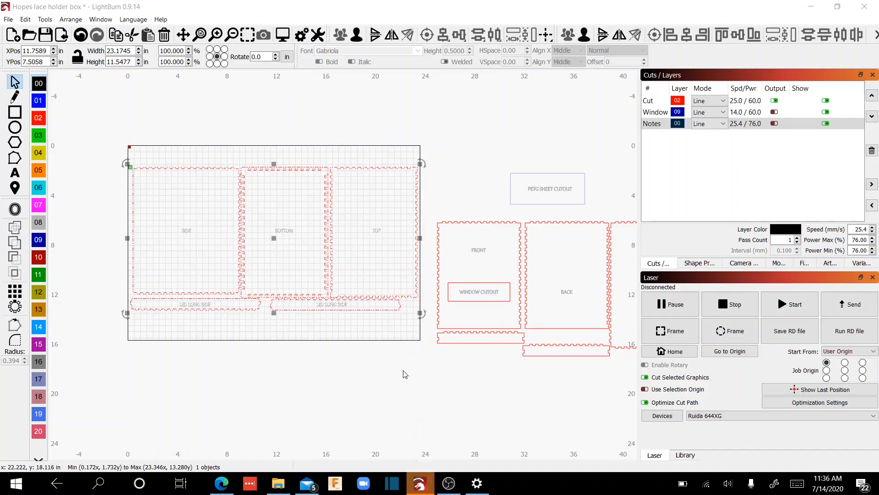
- Move the side, bottom, top and lid group off the bed to beneath the front and back panels, at about X 37.1 in, Y 23.7 in
{"action": "scroll", "coordinate": [390, 370], "scroll_direction": "down", "scroll_amount": 1}
{"action": "left_click_drag", "start_coordinate": [388, 371], "coordinate": [329, 332]}
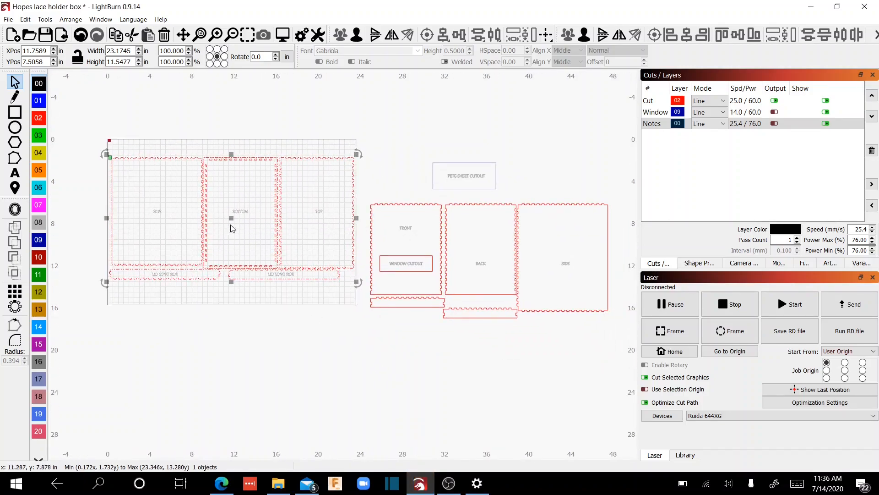
{"action": "left_click_drag", "start_coordinate": [230, 229], "coordinate": [500, 392]}
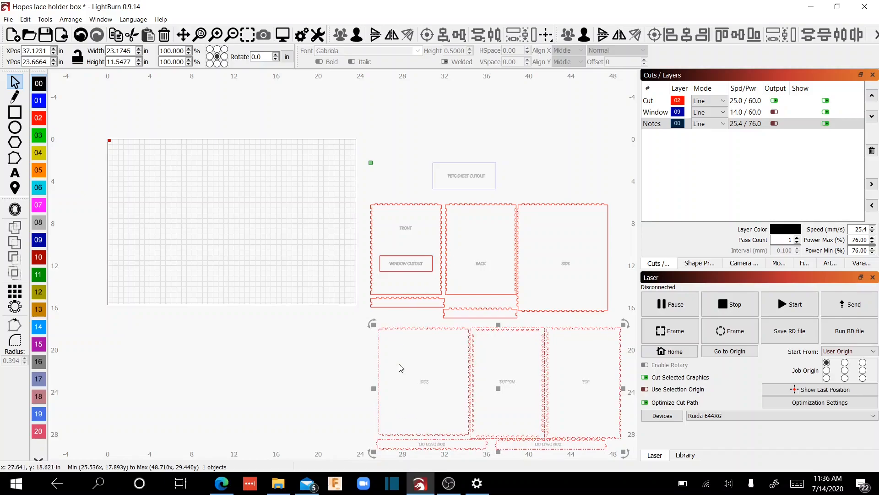
- Place the PETG sheet cutout on the bed near its upper-left corner, at about X 4.7 in, Y 3.8 in
{"action": "left_click", "coordinate": [464, 188]}
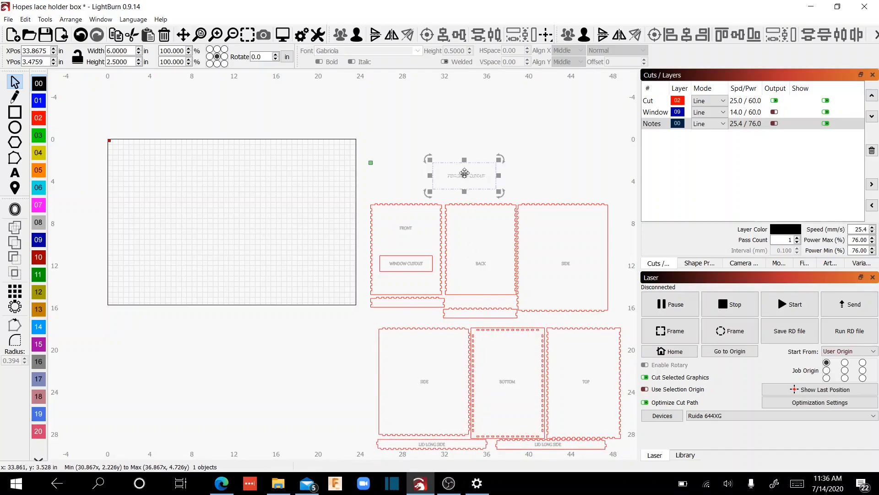
{"action": "left_click_drag", "start_coordinate": [464, 175], "coordinate": [159, 184]}
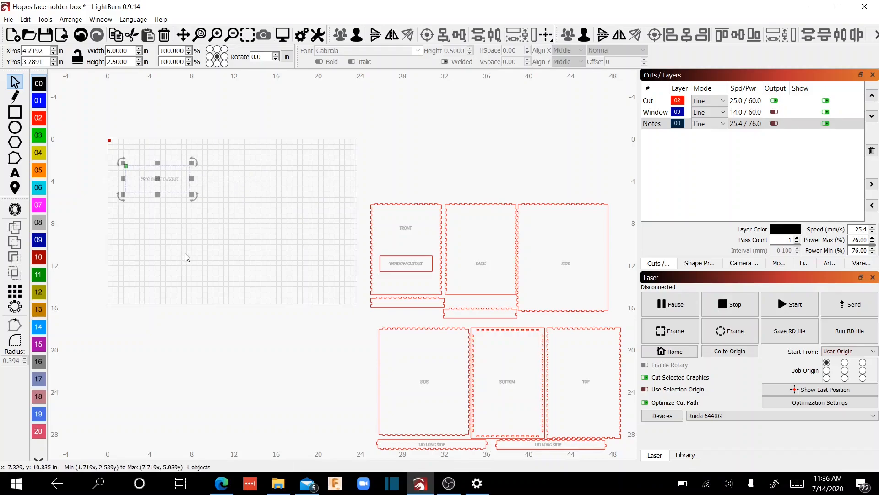
{"action": "left_click", "coordinate": [193, 240]}
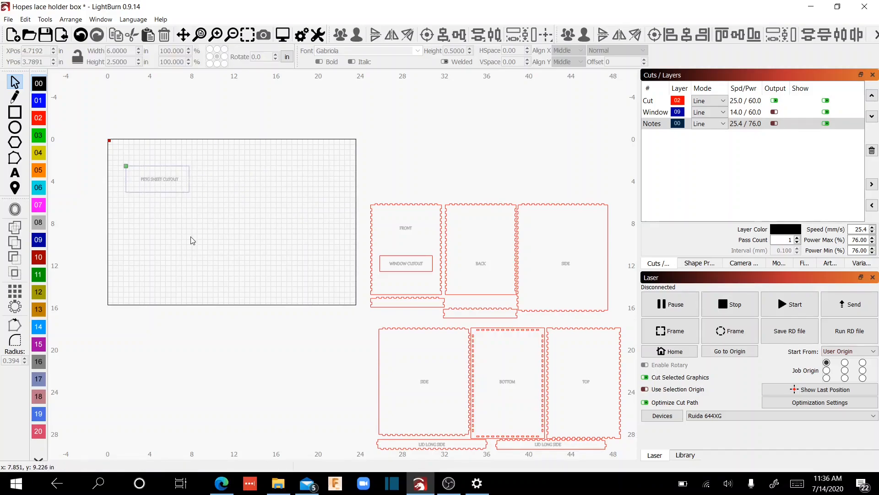
- Enable output for the Window layer and disable output for the Cut layer
{"action": "left_click", "coordinate": [720, 115]}
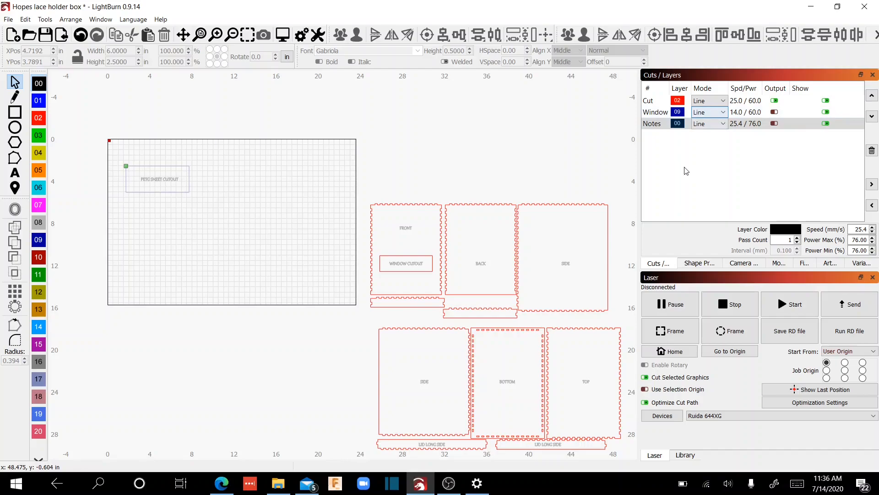
{"action": "left_click", "coordinate": [774, 111]}
{"action": "left_click", "coordinate": [774, 100]}
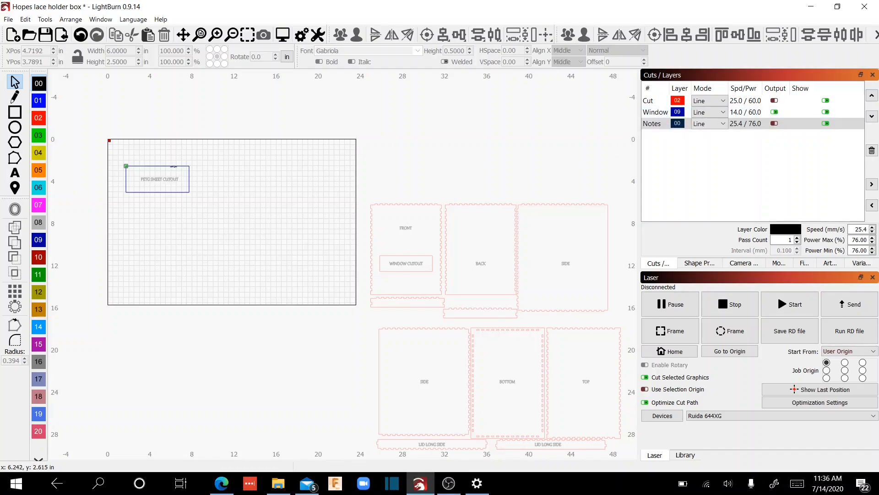
- Preview only the selected PETG sheet cutout on the bed
{"action": "left_click", "coordinate": [174, 167]}
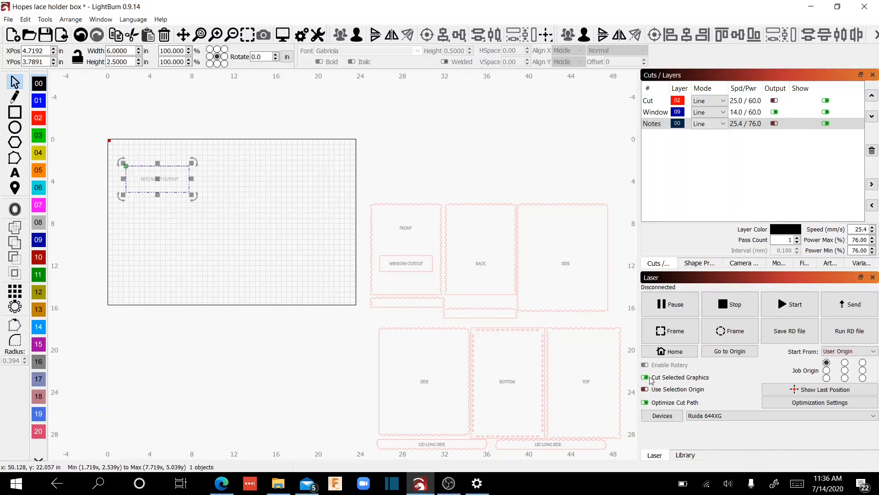
{"action": "left_click", "coordinate": [283, 36]}
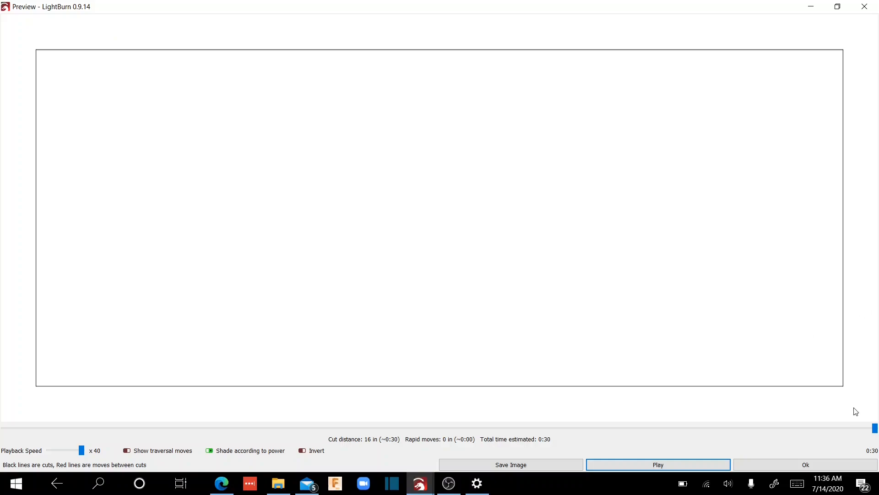
{"action": "left_click", "coordinate": [760, 463]}
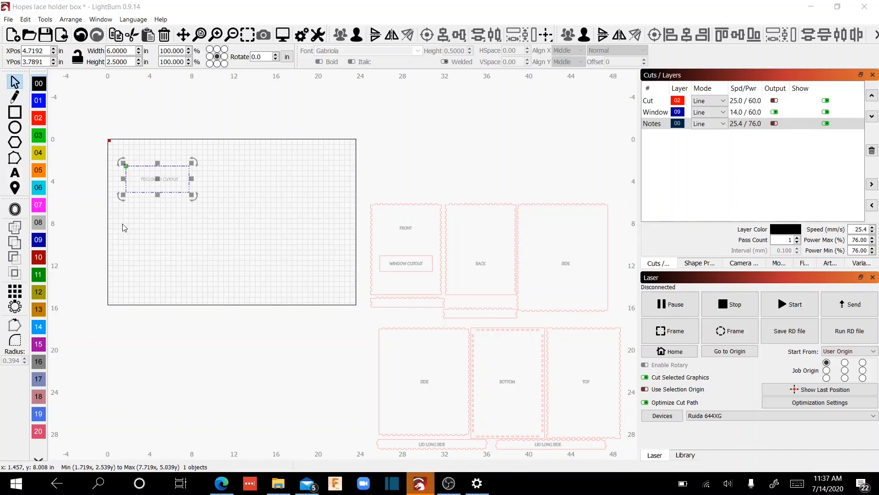
- Move the PETG sheet cutout below the bed to about X 20.8 in, Y 20.1 in, and switch output from the Window layer to Cut
{"action": "left_click_drag", "start_coordinate": [160, 179], "coordinate": [332, 355]}
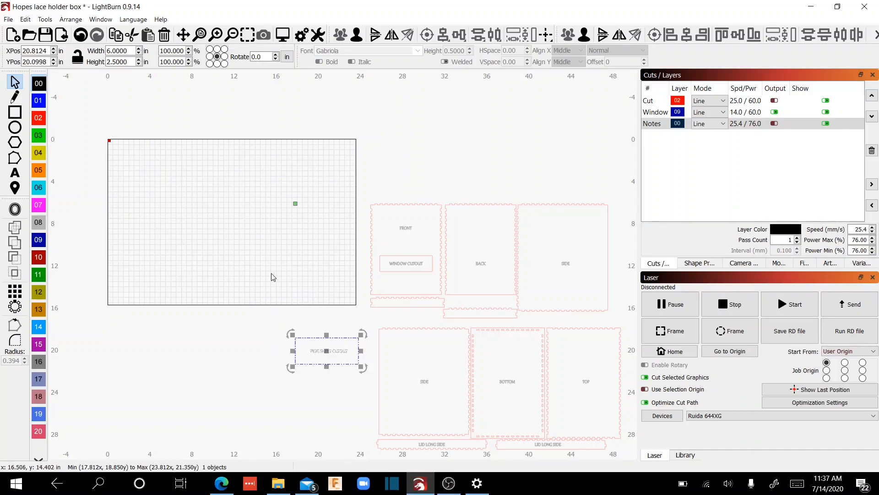
{"action": "left_click", "coordinate": [348, 214]}
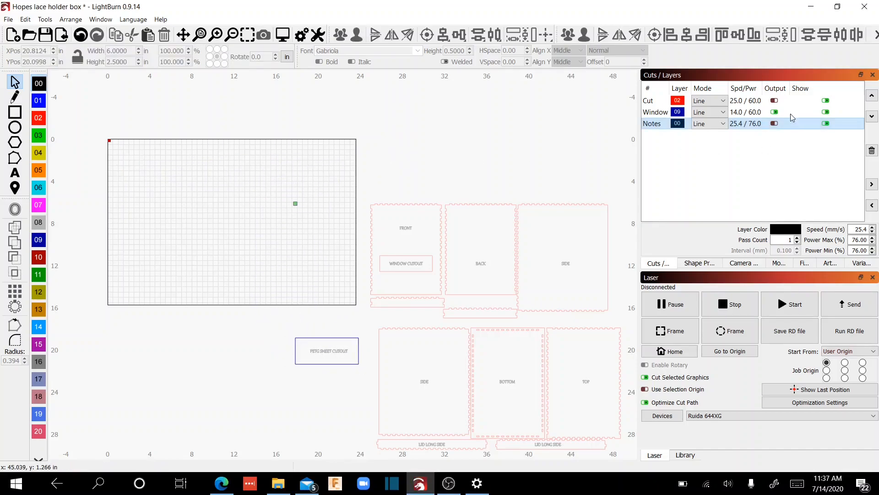
{"action": "left_click", "coordinate": [774, 100]}
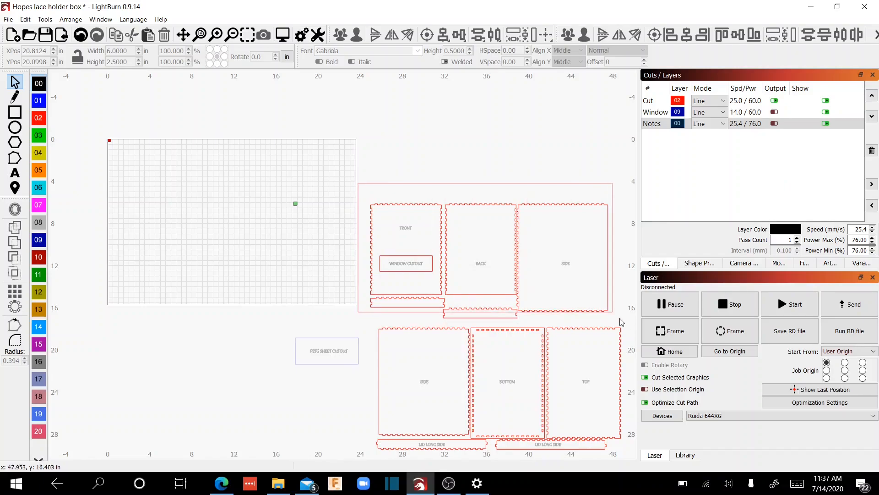
- Move the front, back and side panel group with its lid strips onto the bed at about X 11.9 in, Y 6.6 in
{"action": "left_click_drag", "start_coordinate": [363, 190], "coordinate": [630, 327]}
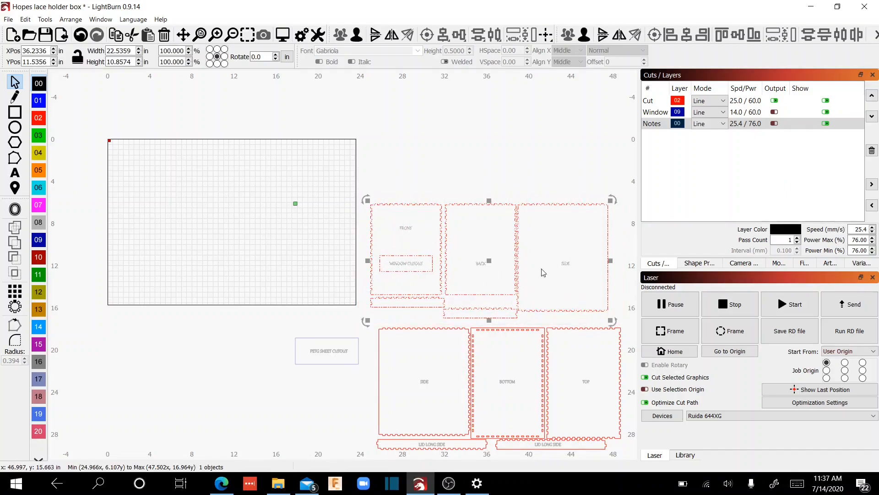
{"action": "left_click_drag", "start_coordinate": [483, 261], "coordinate": [235, 212]}
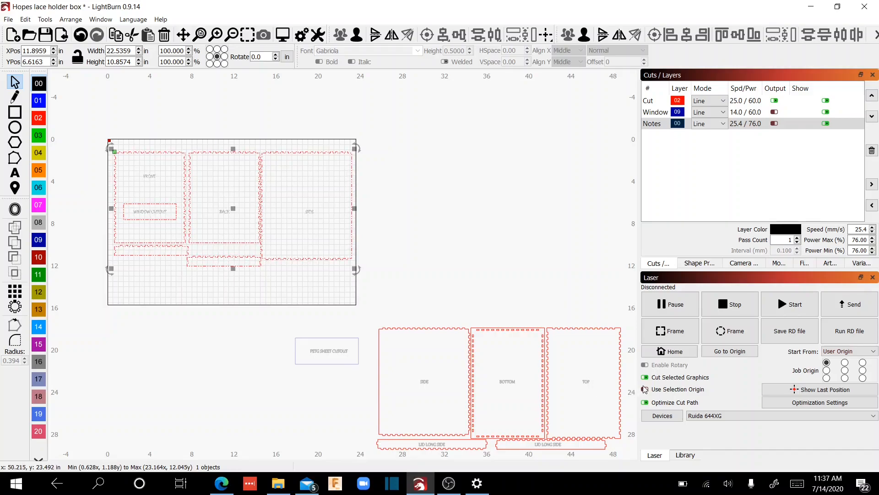
{"action": "left_click", "coordinate": [173, 278]}
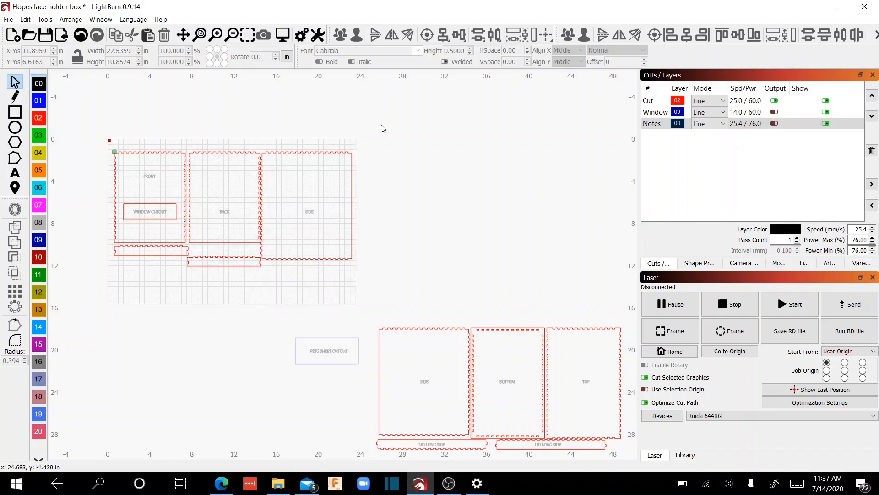
- Preview the front, back and side outlines and the two strips on the bed, leaving the window cutout unselected
{"action": "left_click", "coordinate": [262, 163]}
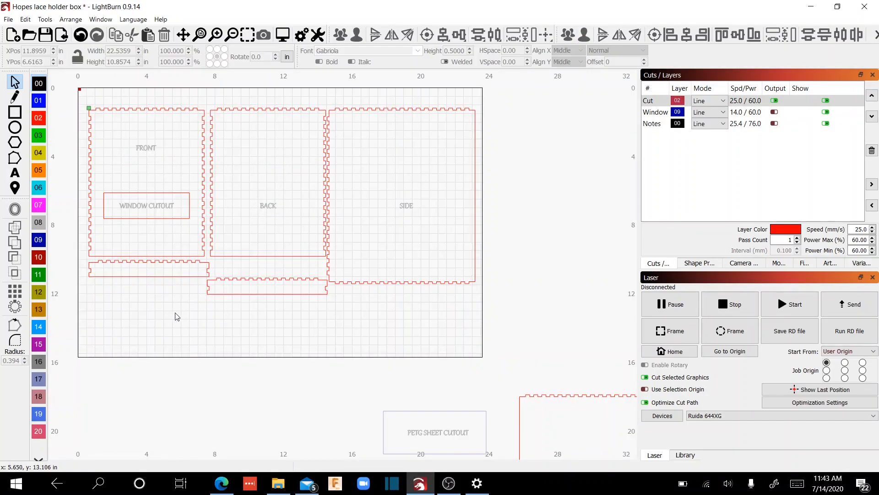
{"action": "left_click", "coordinate": [88, 177]}
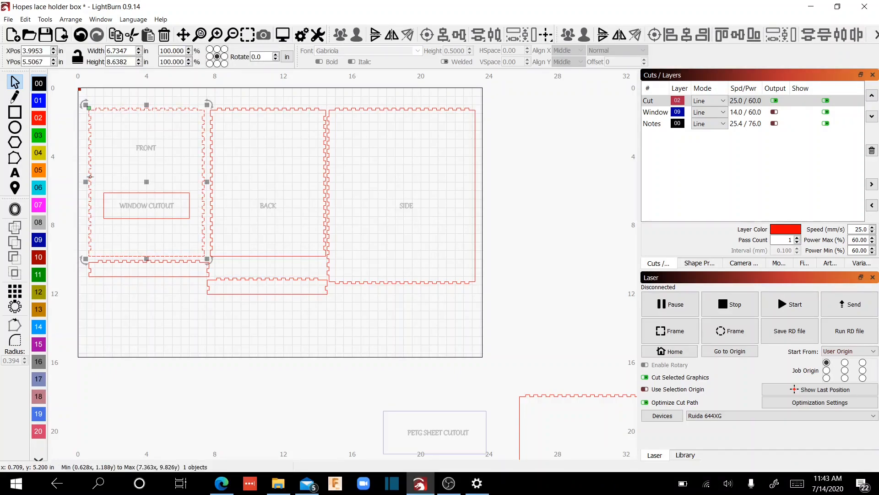
{"action": "left_click", "coordinate": [212, 169], "text": "shift"}
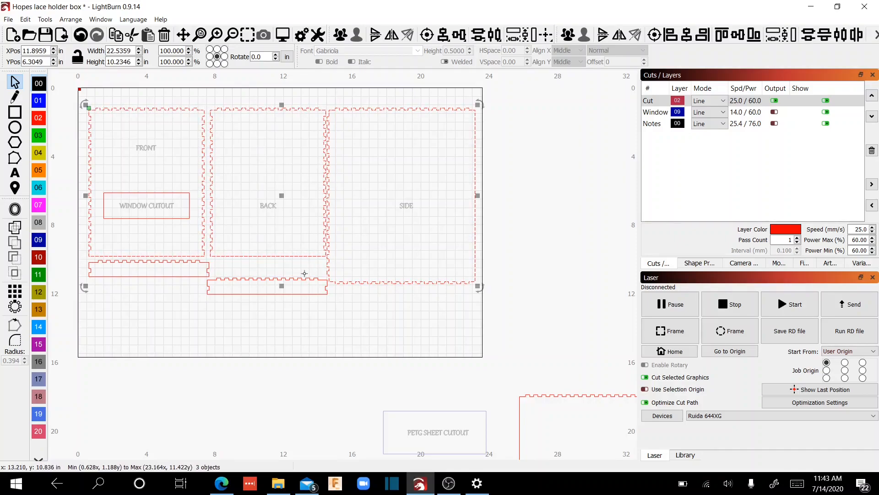
{"action": "left_click", "coordinate": [327, 189], "text": "shift"}
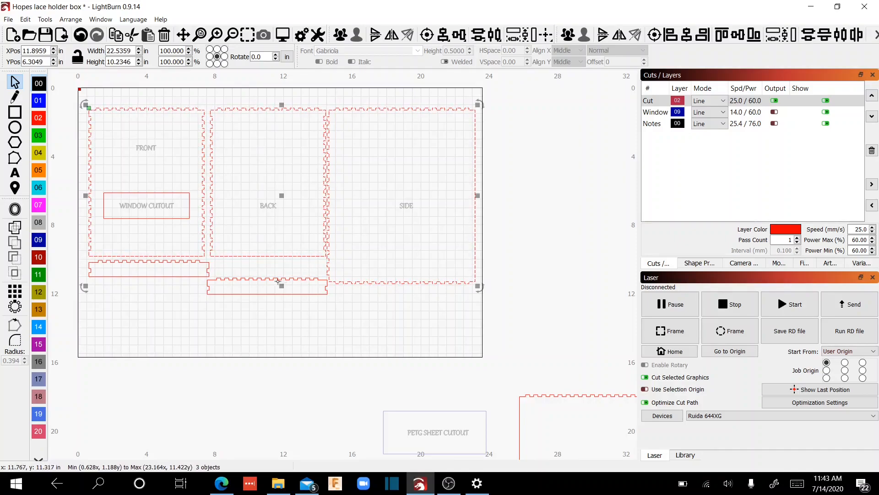
{"action": "left_click", "coordinate": [208, 276], "text": "shift"}
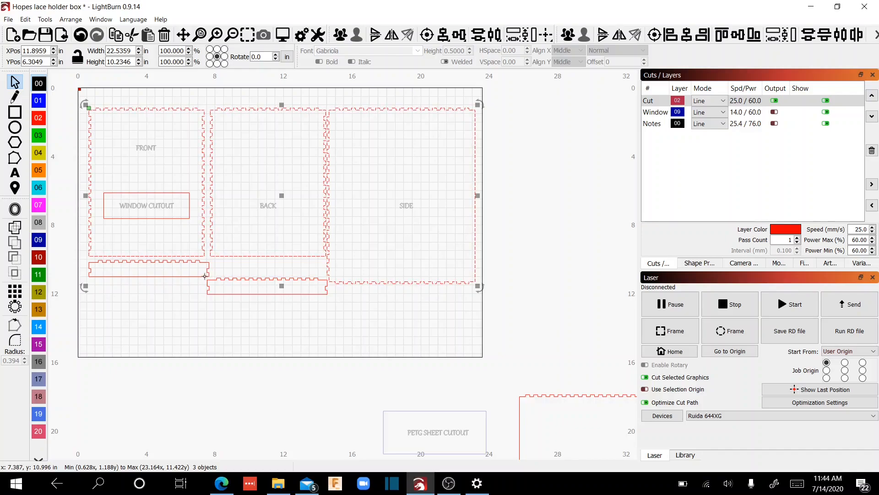
{"action": "left_click", "coordinate": [222, 279], "text": "shift"}
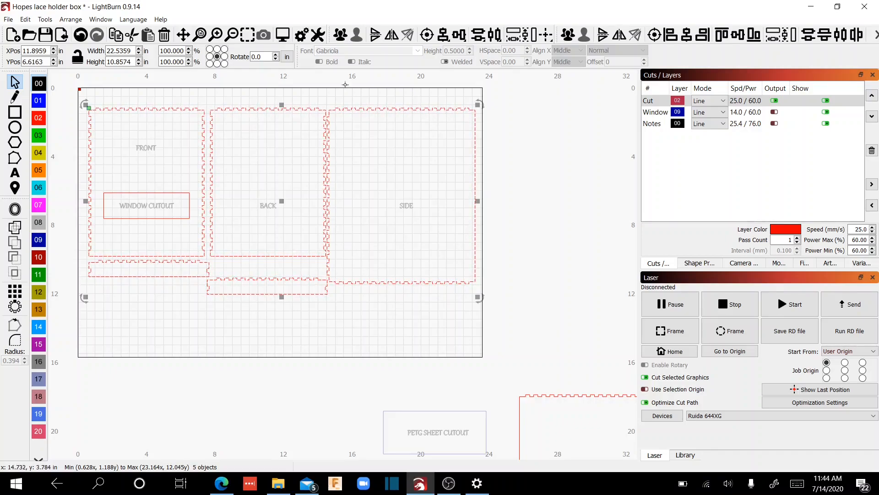
{"action": "left_click", "coordinate": [283, 36]}
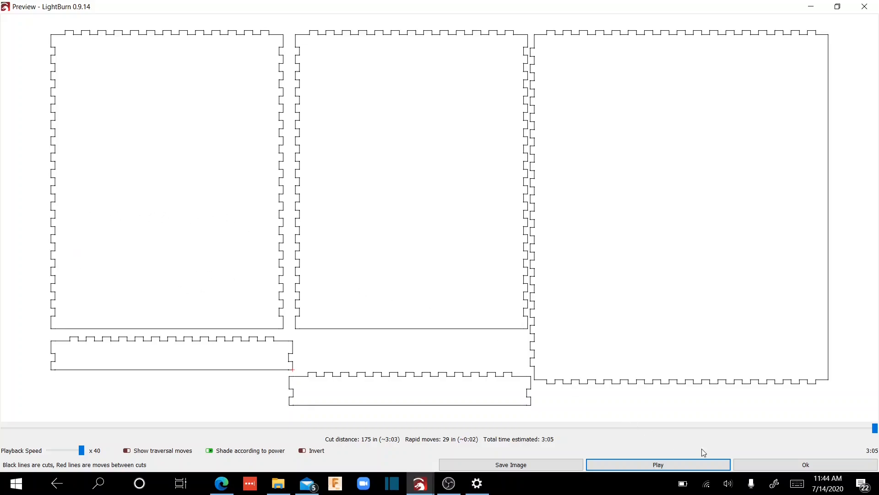
{"action": "left_click", "coordinate": [771, 467]}
{"action": "left_click", "coordinate": [772, 466]}
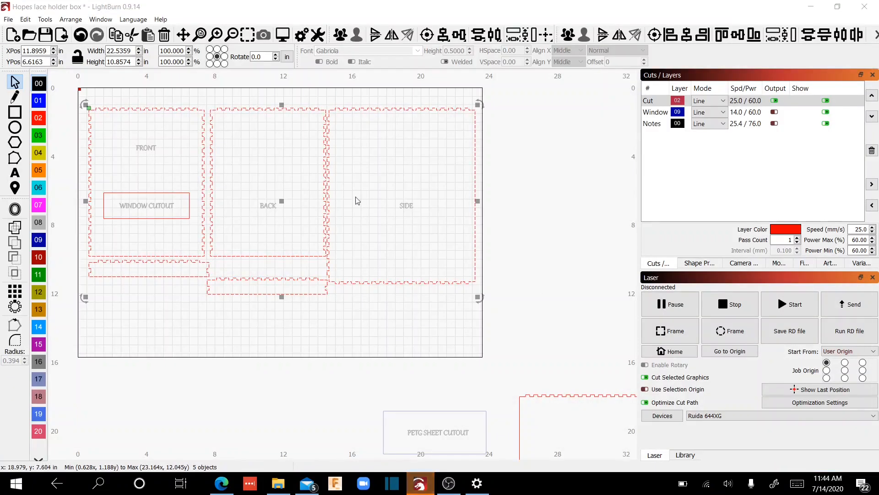
- Preview only the window cutout rectangle in the front panel
{"action": "left_click", "coordinate": [254, 184]}
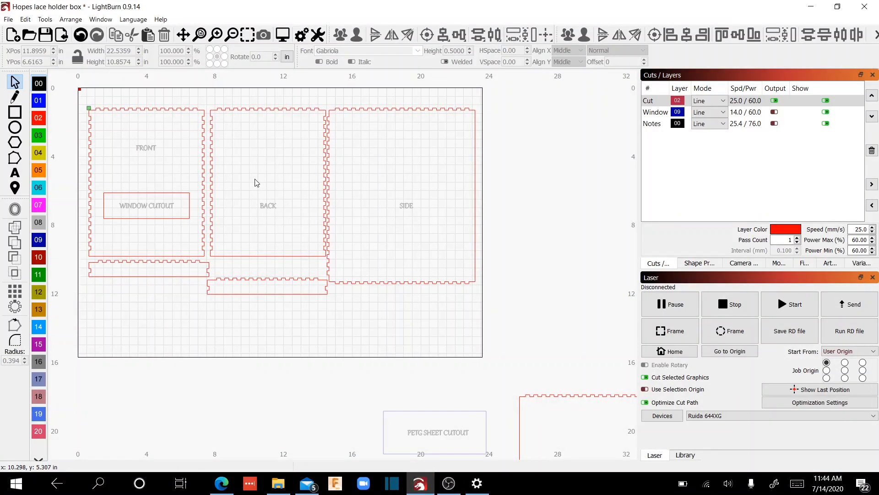
{"action": "left_click", "coordinate": [186, 193]}
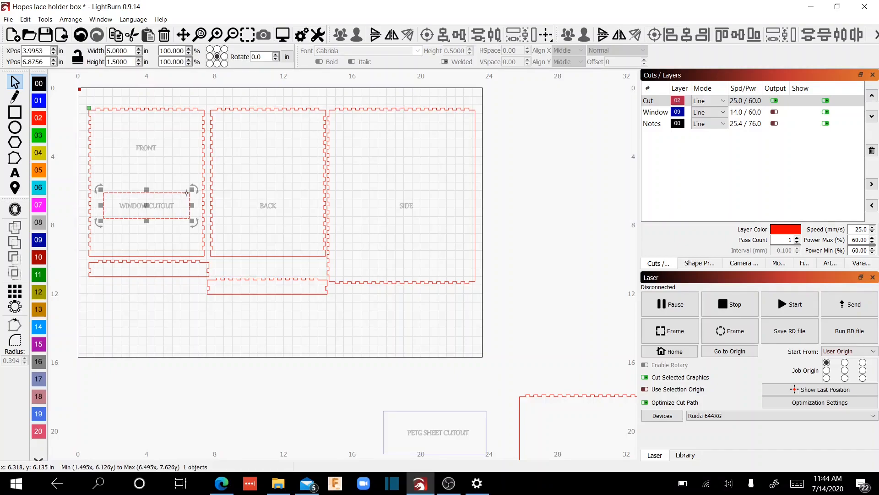
{"action": "left_click", "coordinate": [283, 35]}
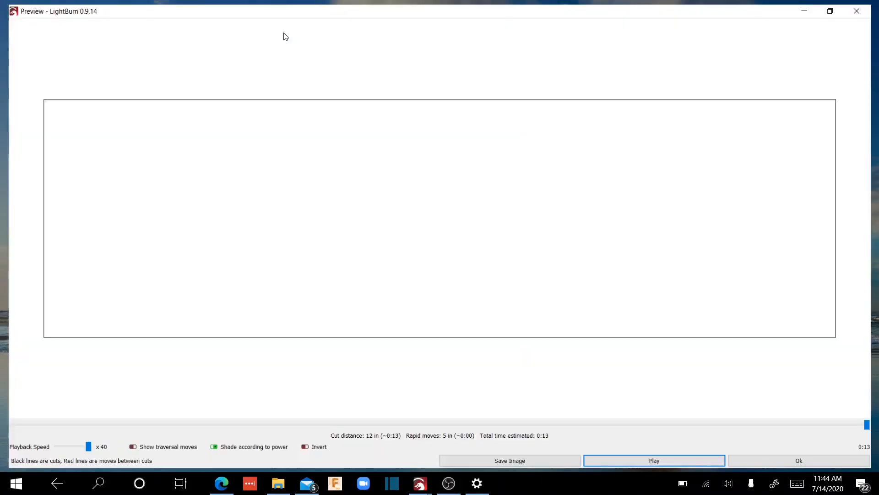
{"action": "left_click", "coordinate": [820, 462]}
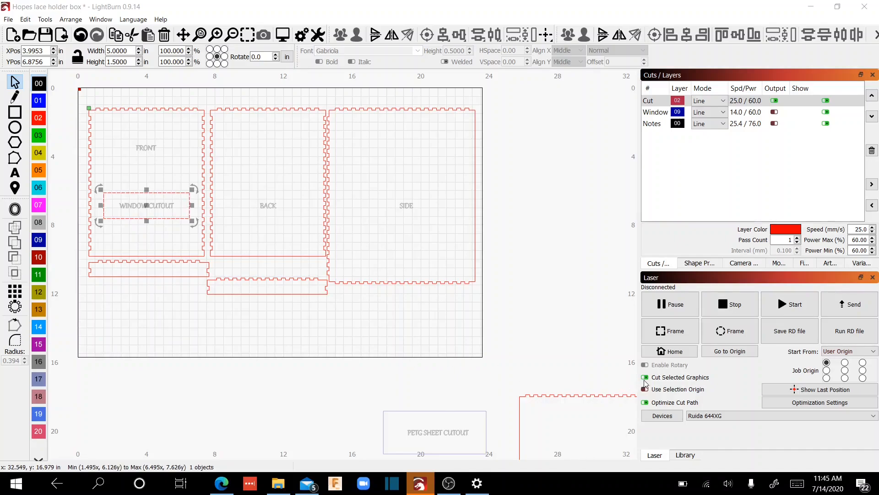
- Try to preview the job with nothing selected while Cut Selected Graphics is enabled
{"action": "left_click", "coordinate": [115, 308]}
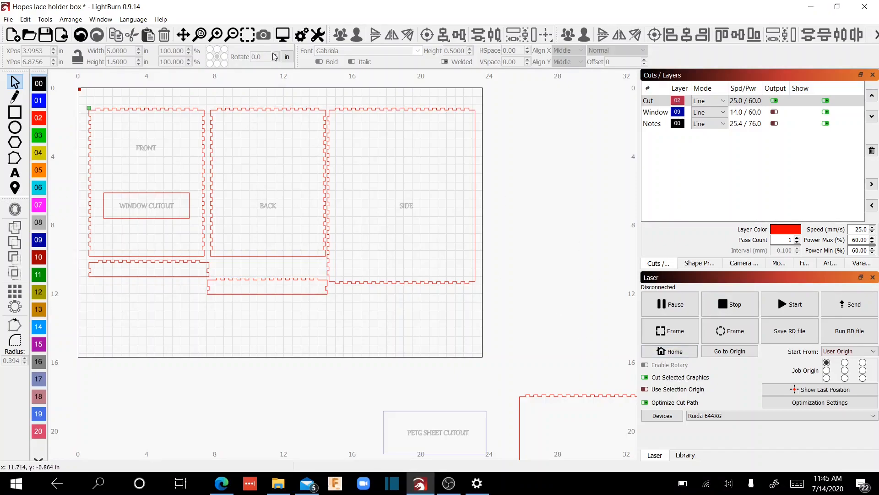
{"action": "left_click", "coordinate": [282, 34]}
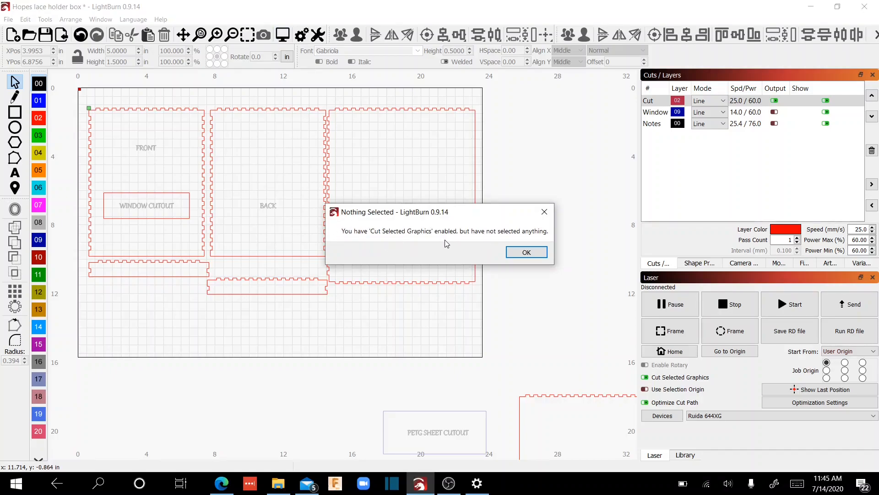
{"action": "left_click", "coordinate": [526, 252]}
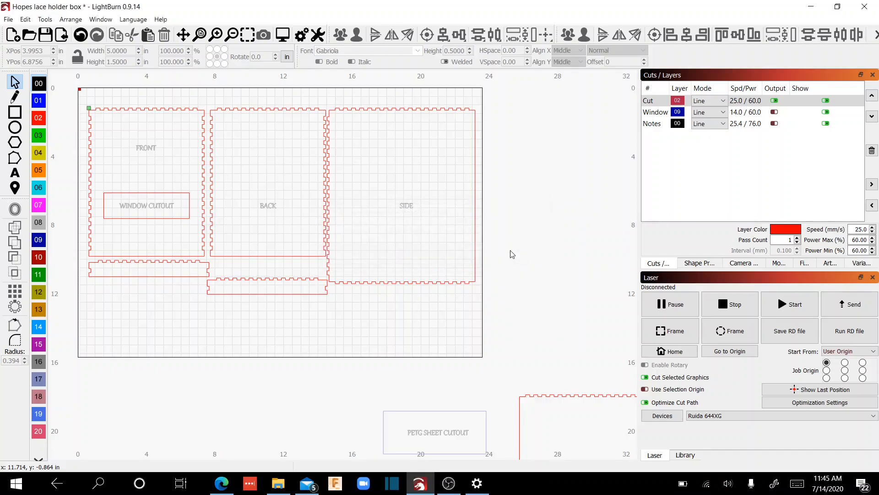
- Open the project notes and review the line with the box dimensions and ply material
{"action": "scroll", "coordinate": [397, 273], "scroll_direction": "down", "scroll_amount": 3}
{"action": "left_click_drag", "start_coordinate": [377, 301], "coordinate": [323, 272]}
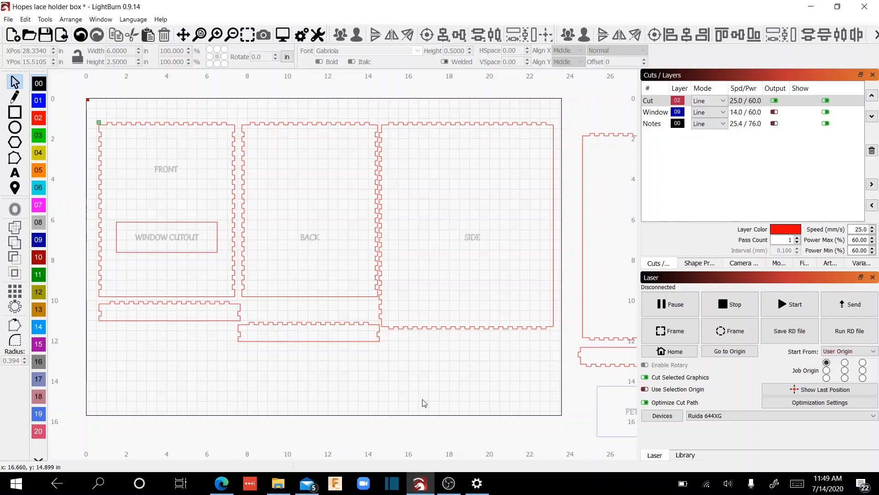
{"action": "left_click", "coordinate": [7, 20]}
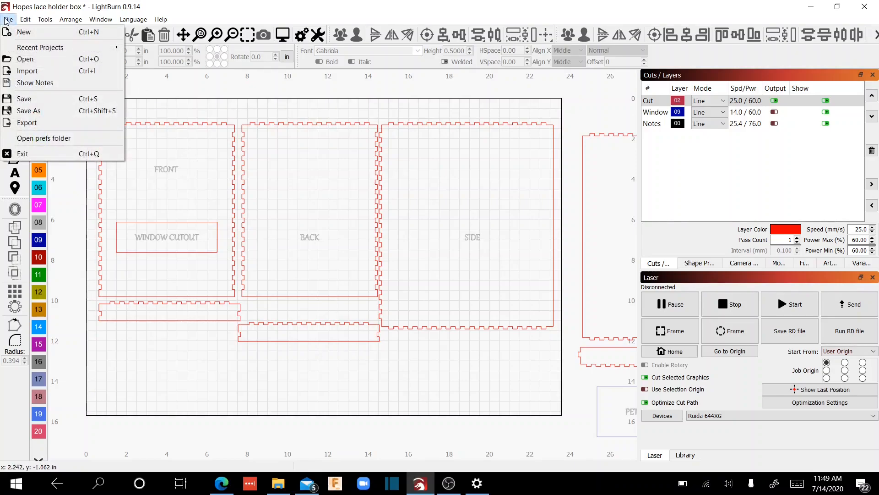
{"action": "left_click", "coordinate": [29, 83]}
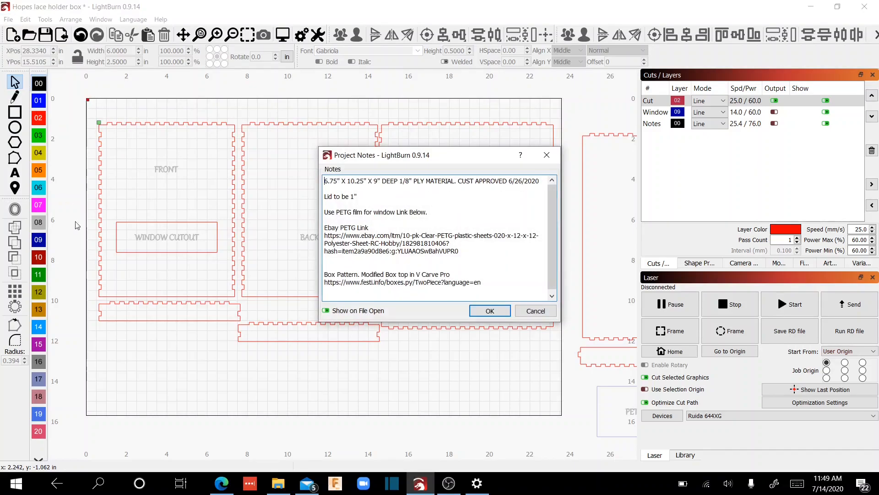
{"action": "left_click_drag", "start_coordinate": [414, 154], "coordinate": [367, 148]}
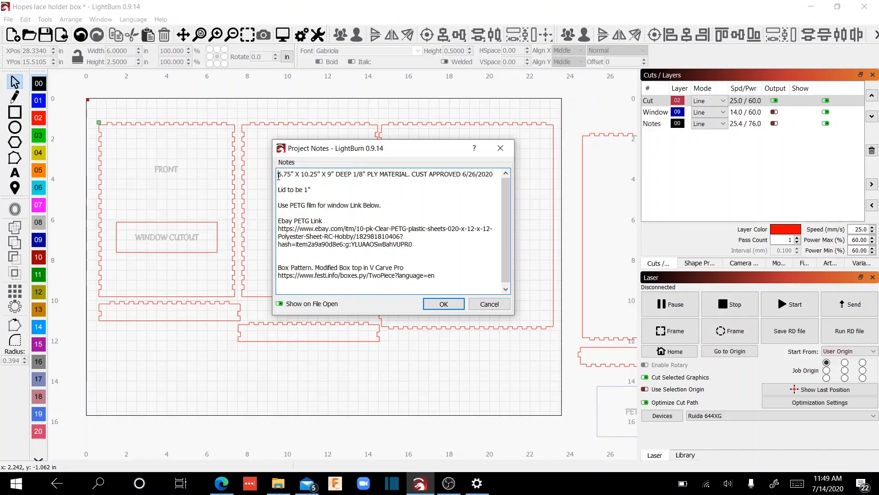
{"action": "left_click_drag", "start_coordinate": [280, 176], "coordinate": [411, 180]}
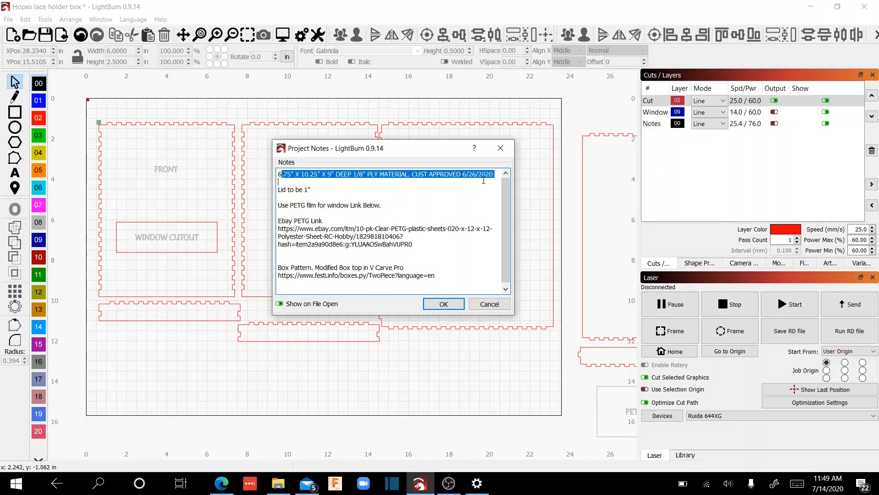
{"action": "left_click", "coordinate": [412, 178]}
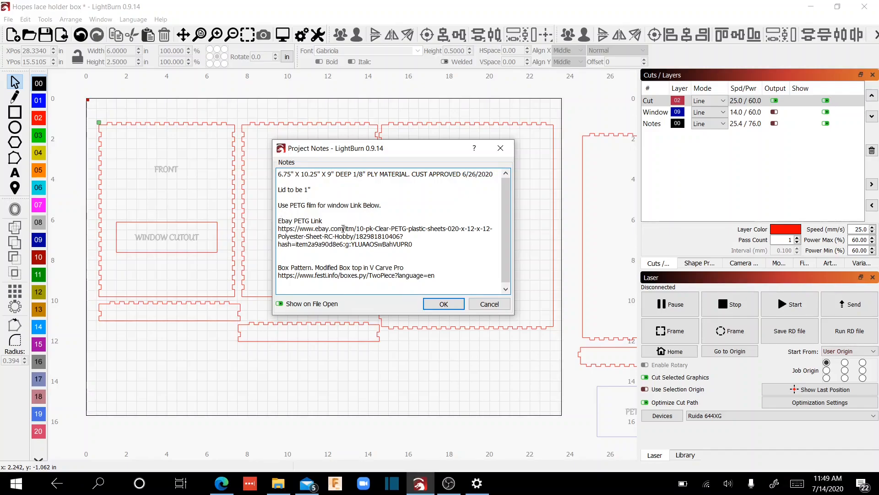
- Copy the complete eBay PETG sheet link from the project notes
{"action": "left_click", "coordinate": [298, 235]}
{"action": "double_click", "coordinate": [334, 236]}
{"action": "left_click_drag", "start_coordinate": [280, 228], "coordinate": [346, 255]}
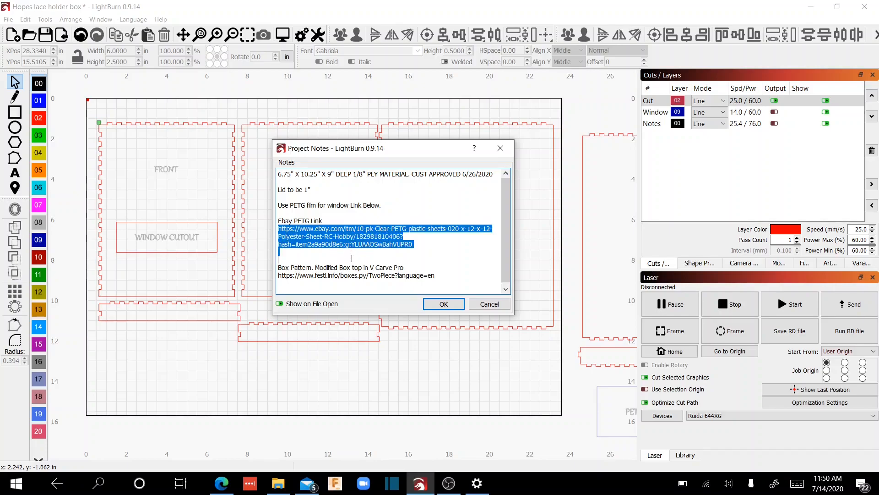
{"action": "right_click", "coordinate": [375, 236]}
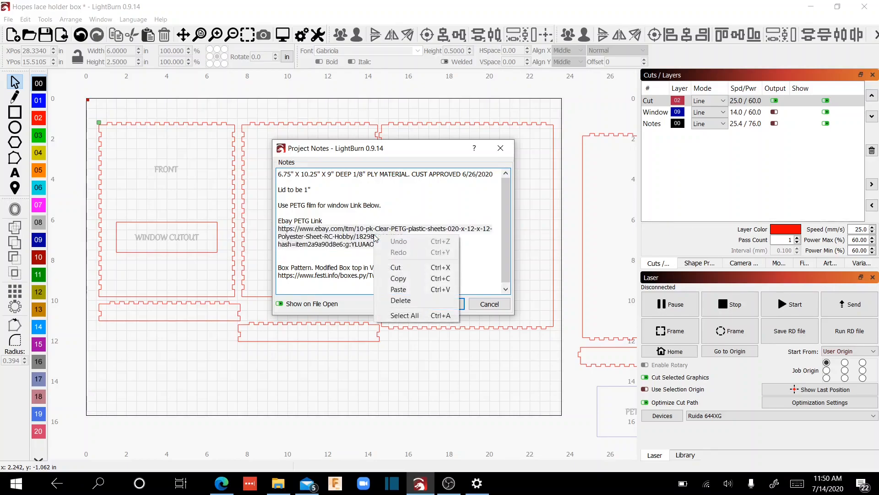
{"action": "left_click", "coordinate": [397, 278]}
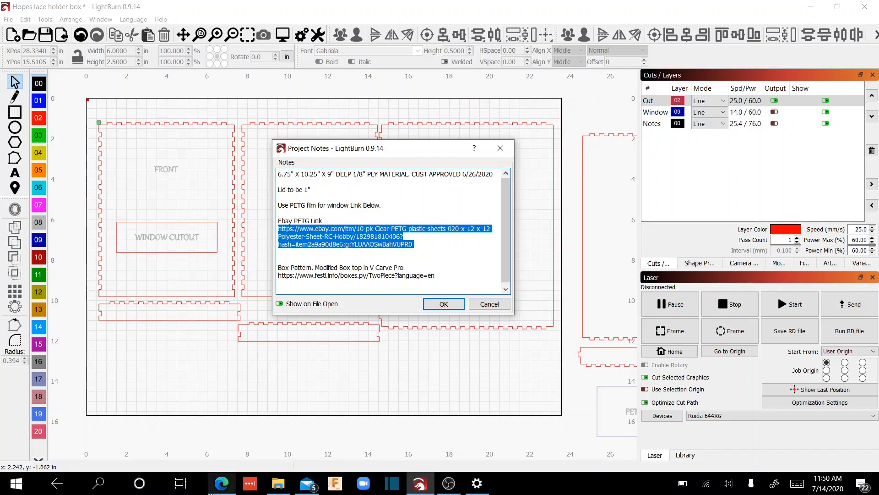
- Open the copied eBay link in Edge, look over the PETG sheet listing, and close the browser to return to LightBurn
{"action": "left_click", "coordinate": [220, 486]}
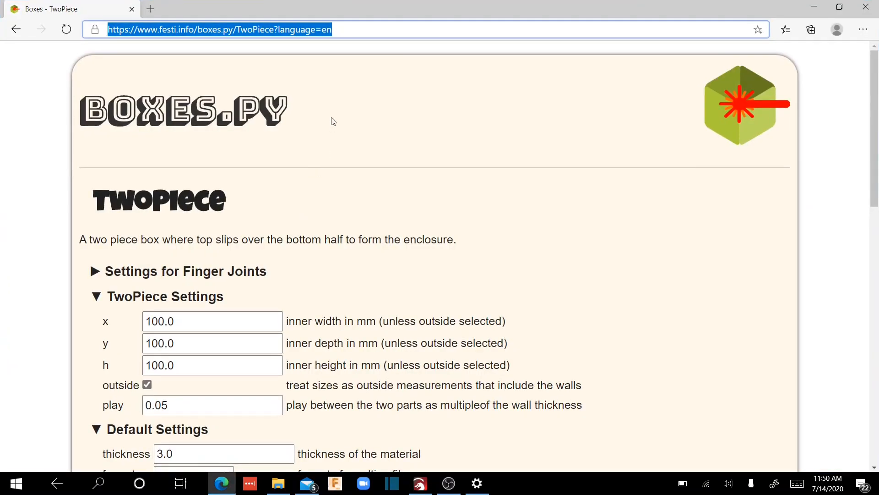
{"action": "right_click", "coordinate": [356, 35]}
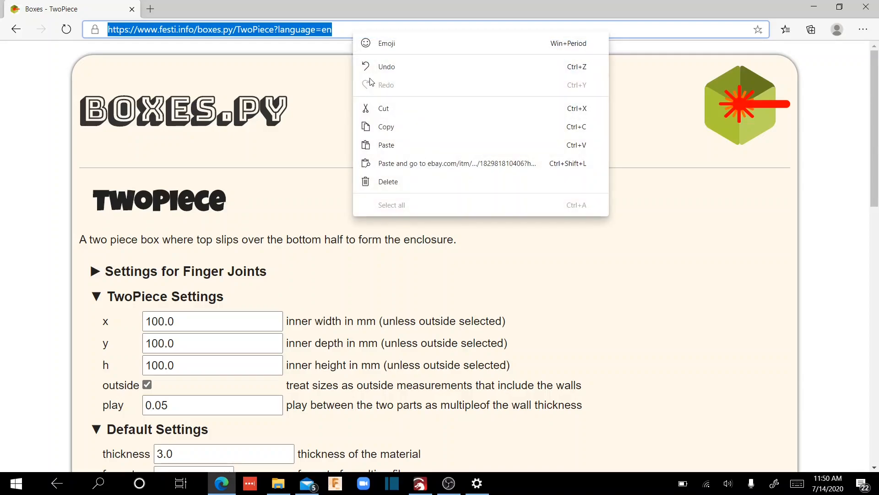
{"action": "left_click", "coordinate": [378, 145]}
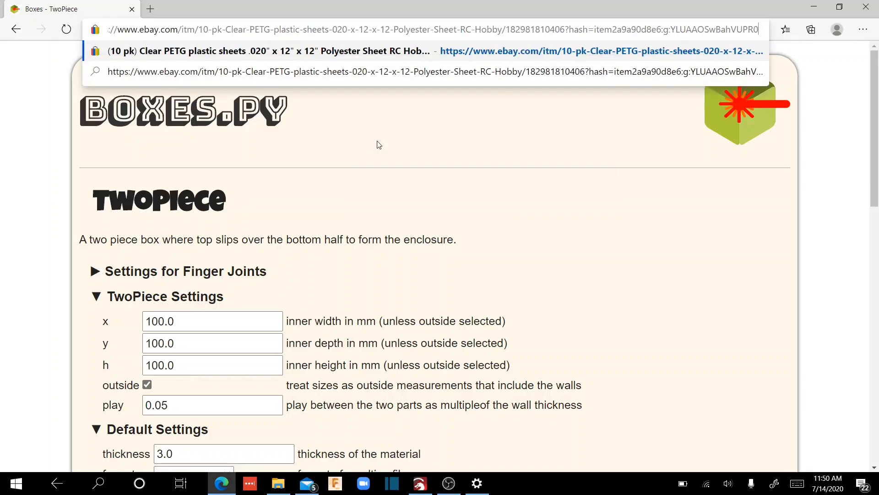
{"action": "key", "text": "Return"}
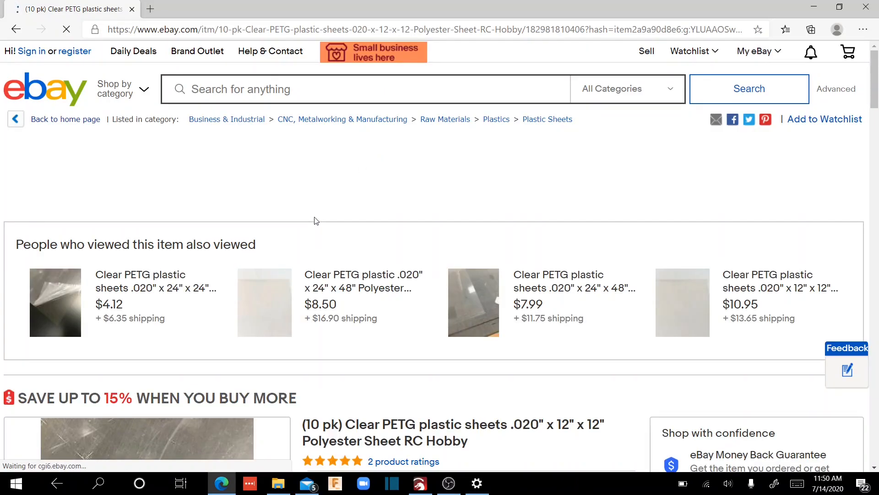
{"action": "scroll", "coordinate": [315, 218], "scroll_direction": "down", "scroll_amount": 7}
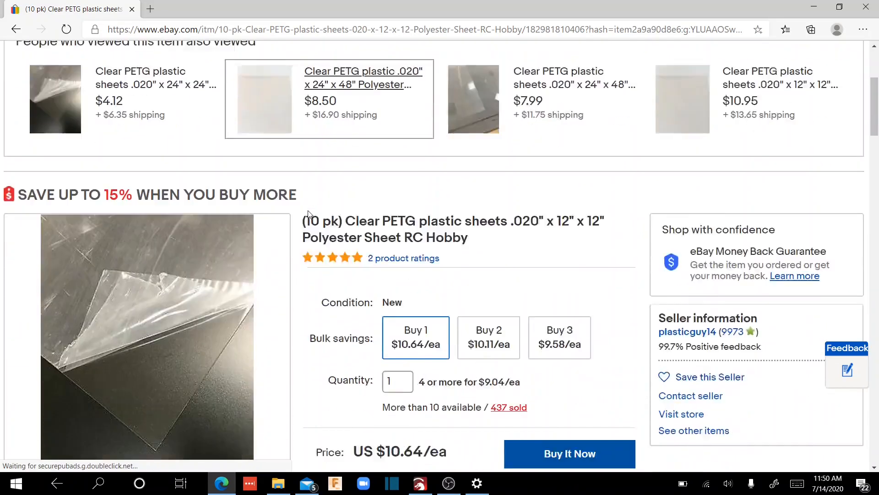
{"action": "scroll", "coordinate": [308, 215], "scroll_direction": "up", "scroll_amount": 1}
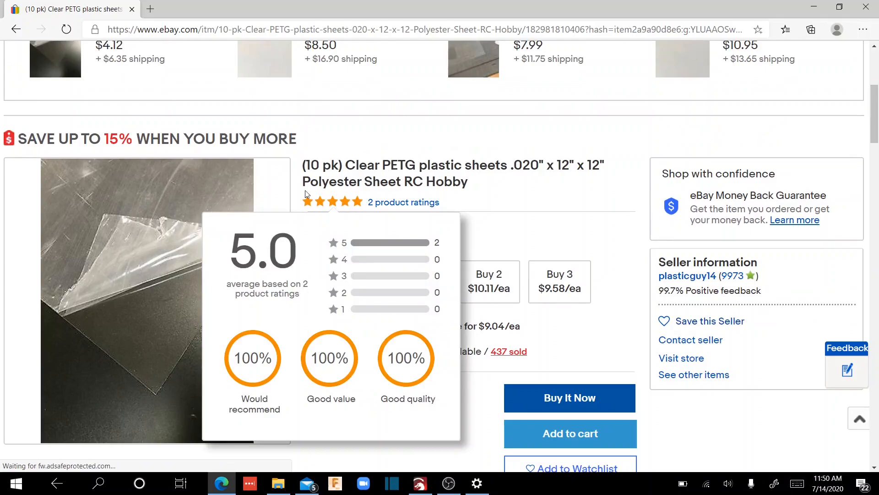
{"action": "left_click", "coordinate": [866, 6]}
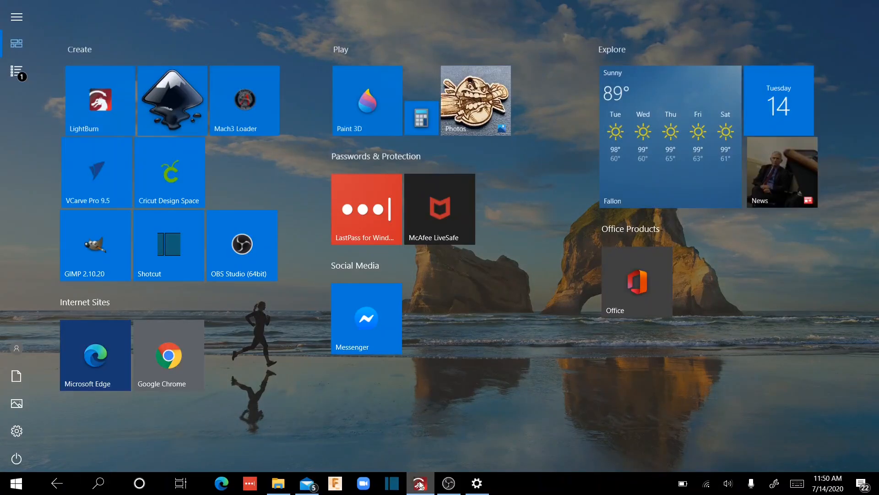
{"action": "left_click", "coordinate": [420, 483]}
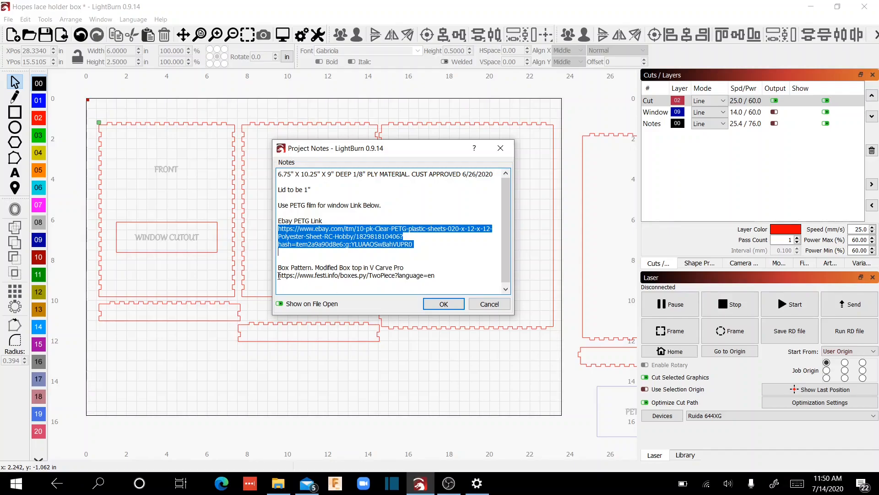
- Select the boxes.py TwoPiece pattern link in the project notes, accept the notes and save the project
{"action": "left_click_drag", "start_coordinate": [279, 275], "coordinate": [405, 283]}
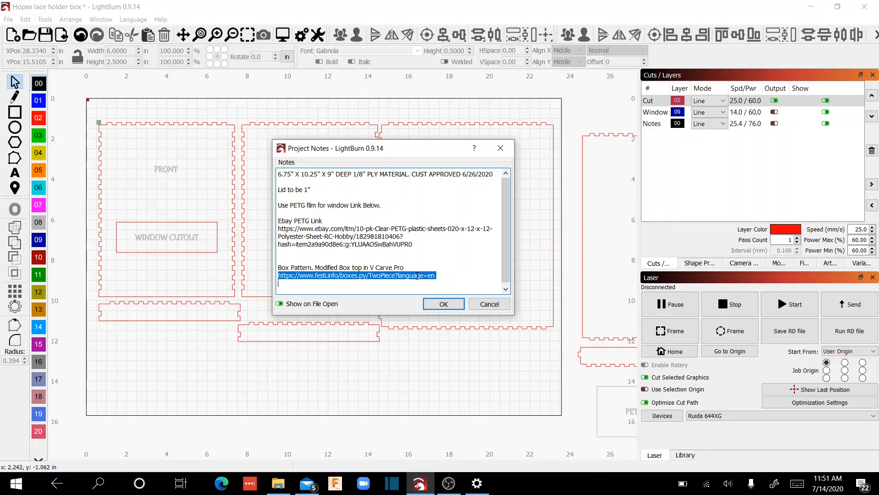
{"action": "left_click", "coordinate": [452, 309]}
{"action": "left_click", "coordinate": [46, 35]}
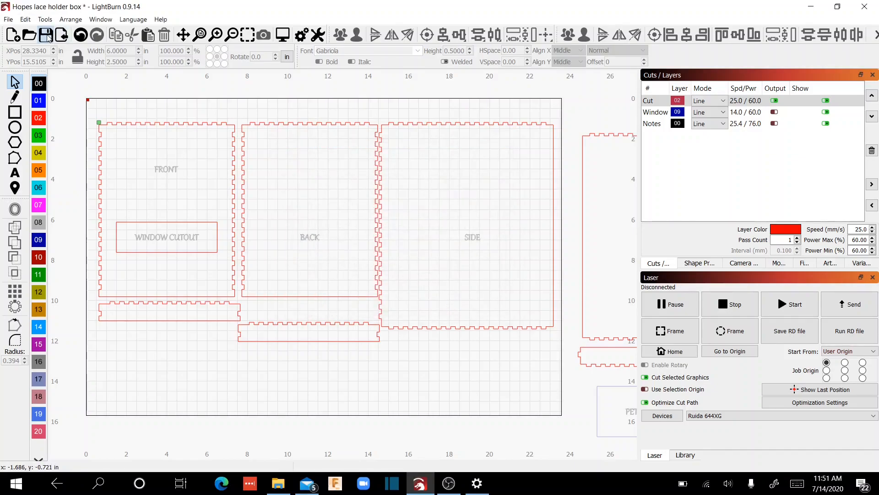
- Start a new blank project, and reopen the saved lace holder box file from the recent projects
{"action": "left_click", "coordinate": [8, 20]}
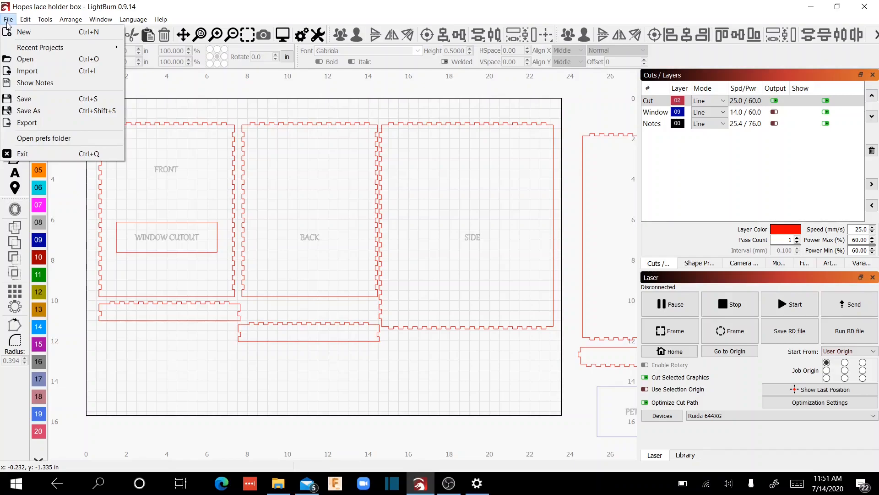
{"action": "left_click", "coordinate": [10, 31]}
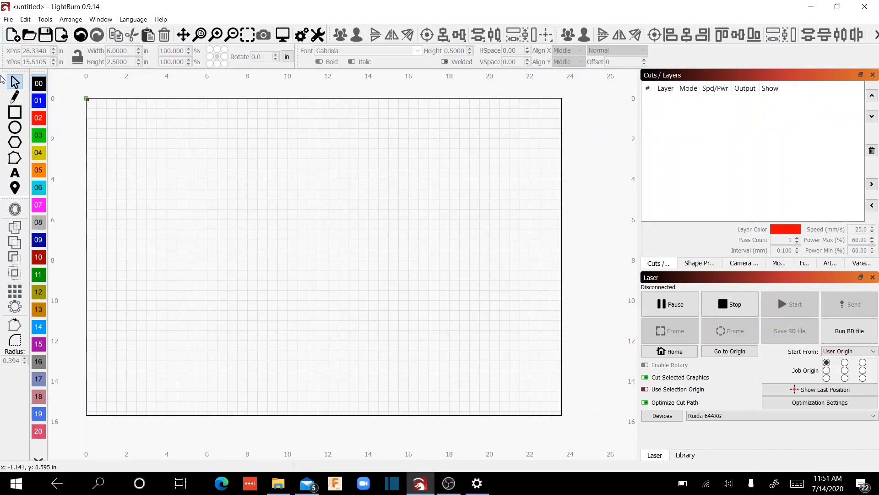
{"action": "left_click", "coordinate": [8, 20]}
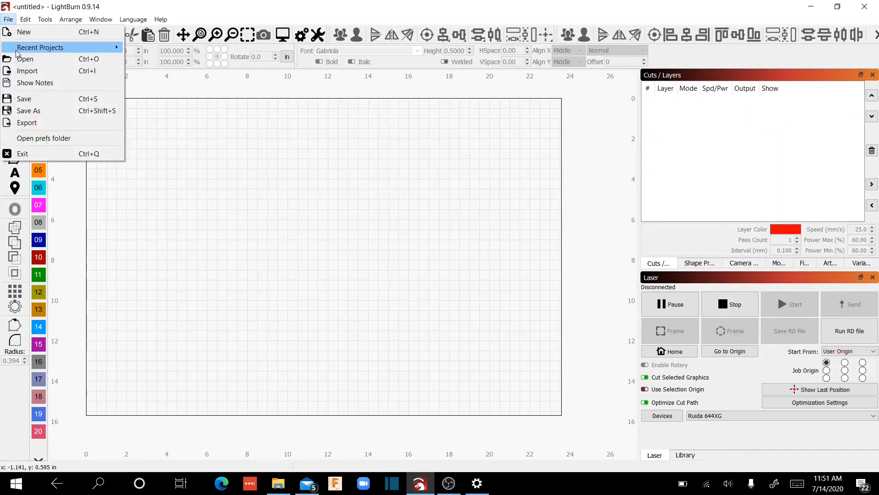
{"action": "mouse_move", "coordinate": [27, 48]}
{"action": "left_click", "coordinate": [206, 48]}
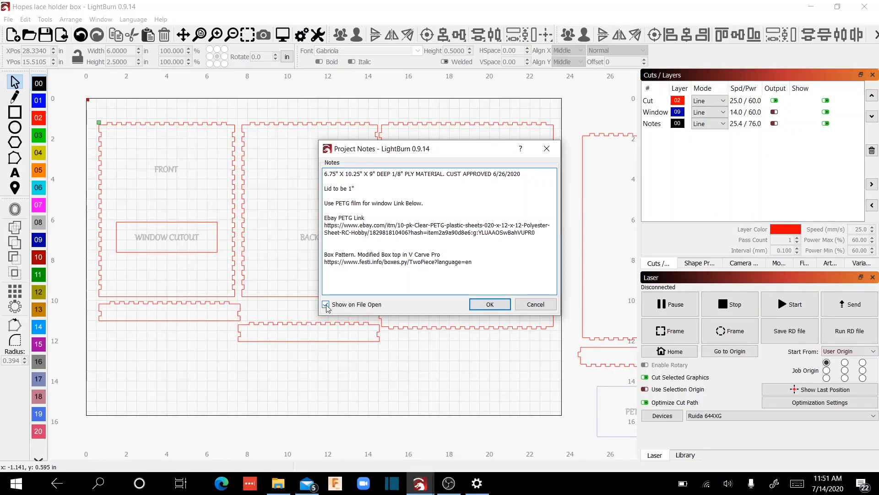
- Move the project notes window over the front and back panels to review it, and accept the notes
{"action": "left_click_drag", "start_coordinate": [465, 150], "coordinate": [369, 166]}
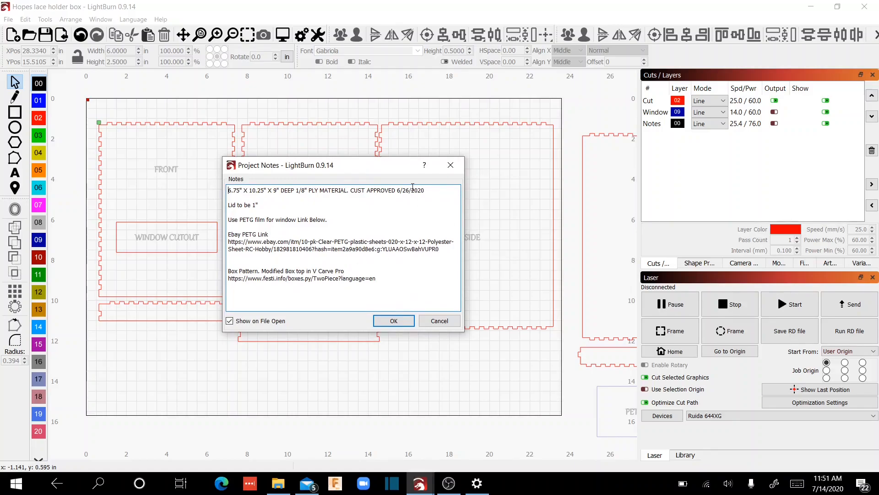
{"action": "left_click_drag", "start_coordinate": [392, 164], "coordinate": [344, 208]}
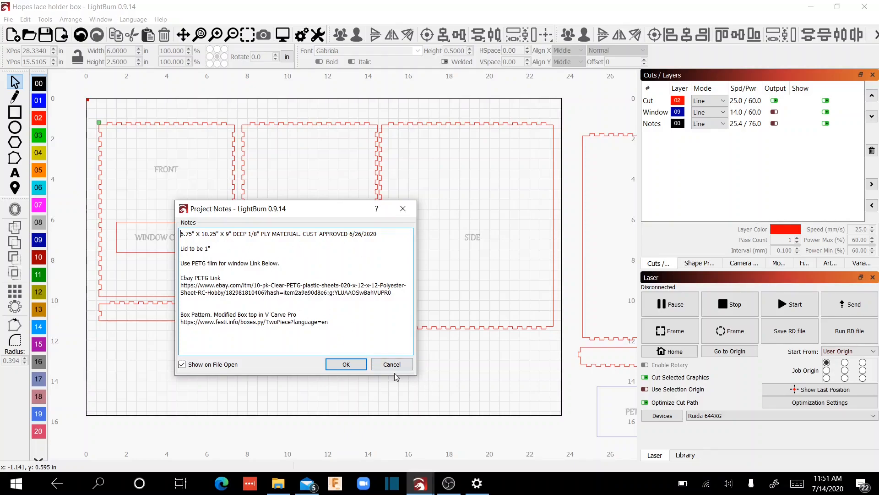
{"action": "left_click", "coordinate": [350, 368]}
{"action": "left_click", "coordinate": [9, 20]}
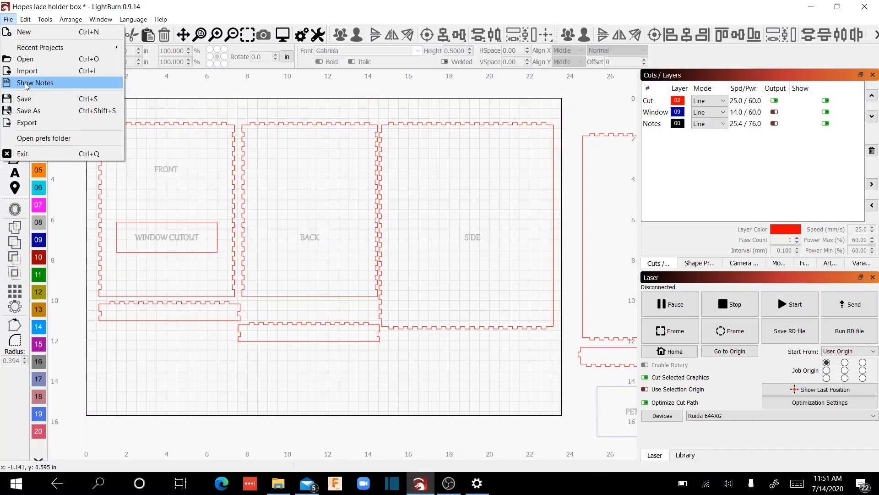
{"action": "left_click", "coordinate": [369, 406]}
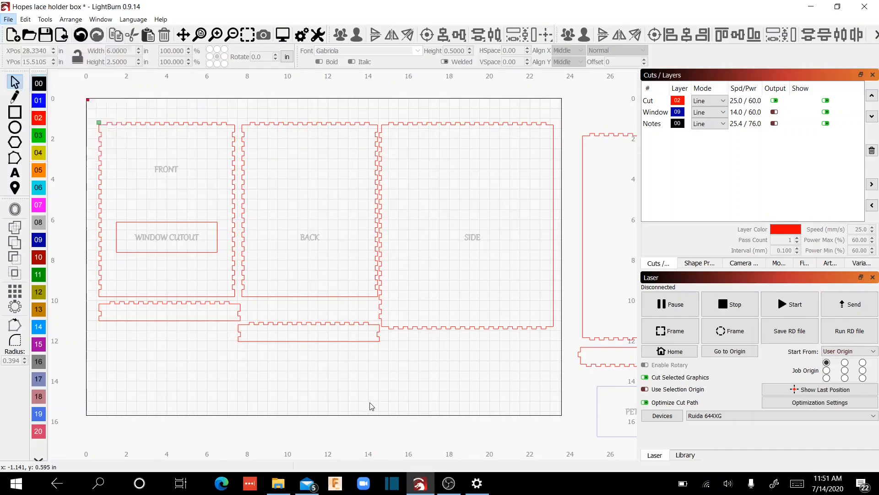
{"action": "scroll", "coordinate": [362, 395], "scroll_direction": "down", "scroll_amount": 2}
{"action": "scroll", "coordinate": [407, 433], "scroll_direction": "down", "scroll_amount": 1}
{"action": "left_click_drag", "start_coordinate": [392, 405], "coordinate": [301, 331]}
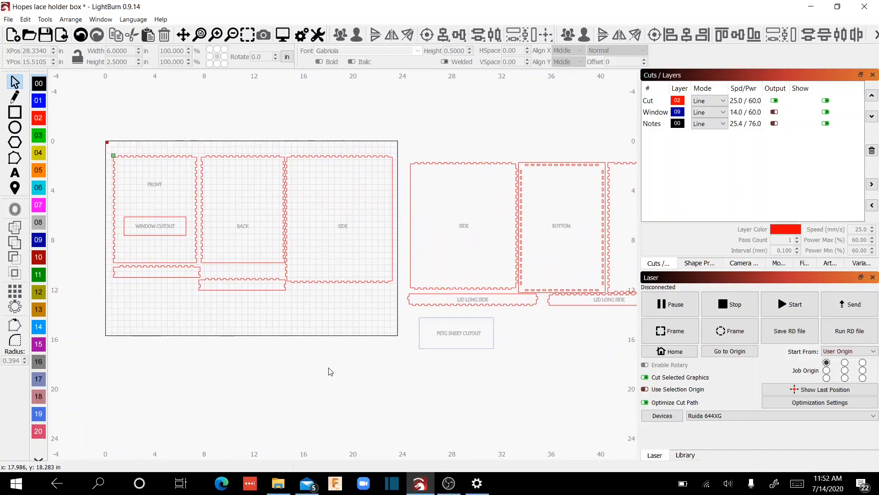
{"action": "scroll", "coordinate": [319, 364], "scroll_direction": "down", "scroll_amount": 1}
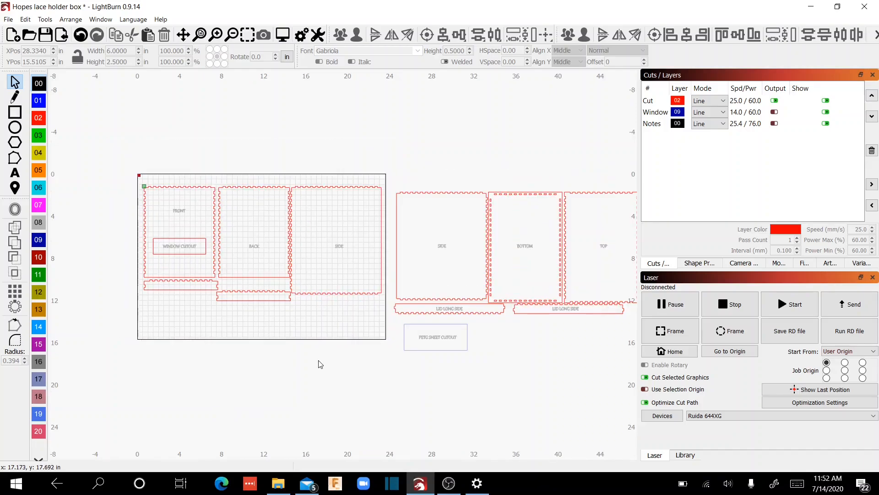